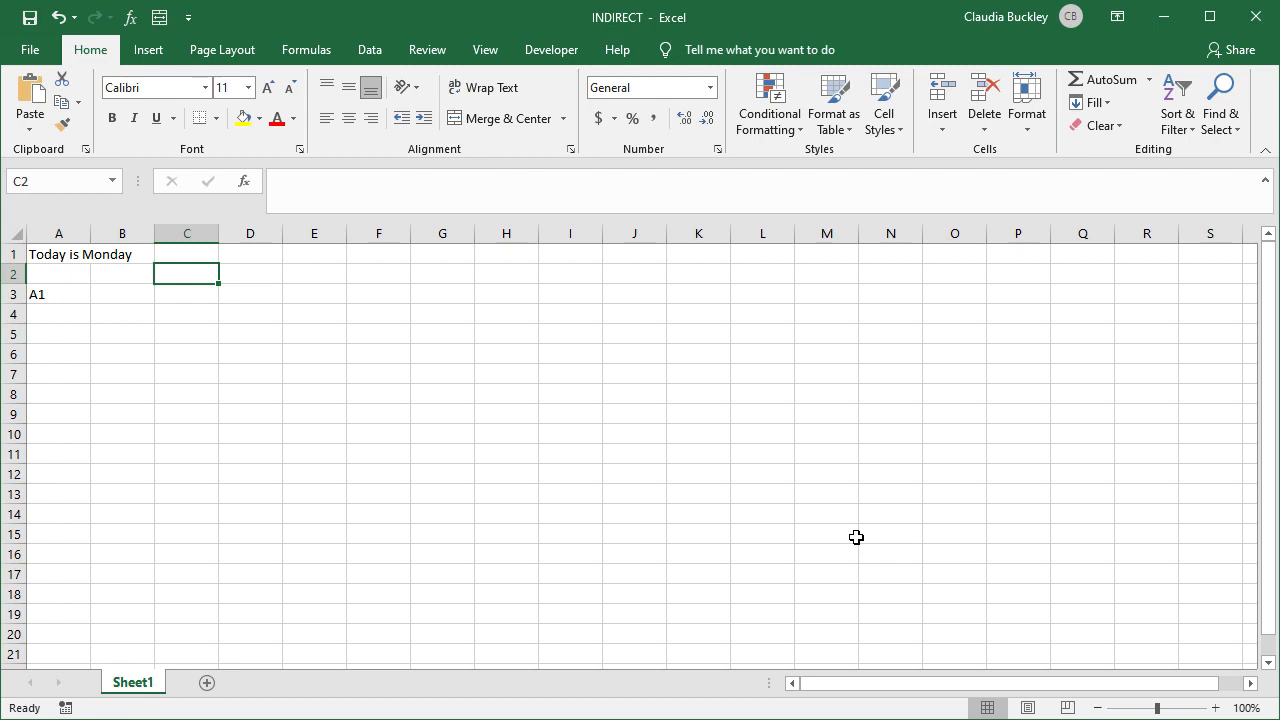
Enter =A3 in cell A5 so it returns the text 'A1', then reselect A5 to view the formula
left_click(60, 294)
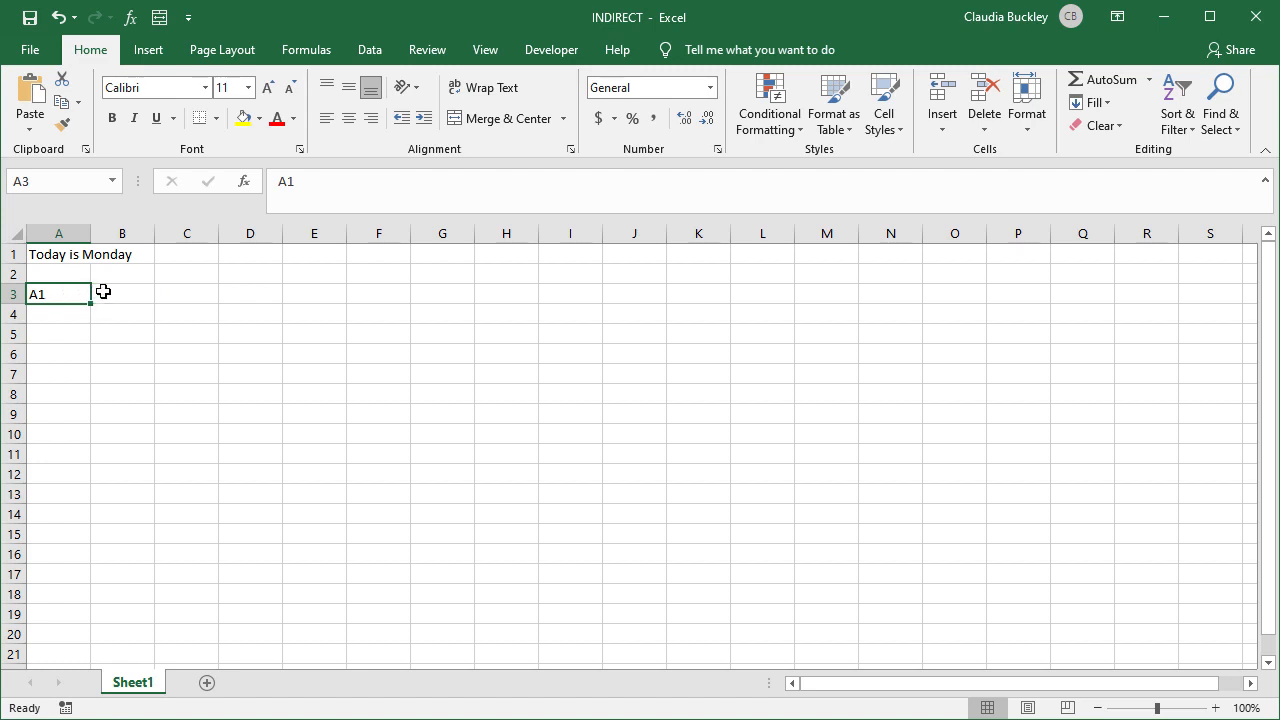
left_click(69, 336)
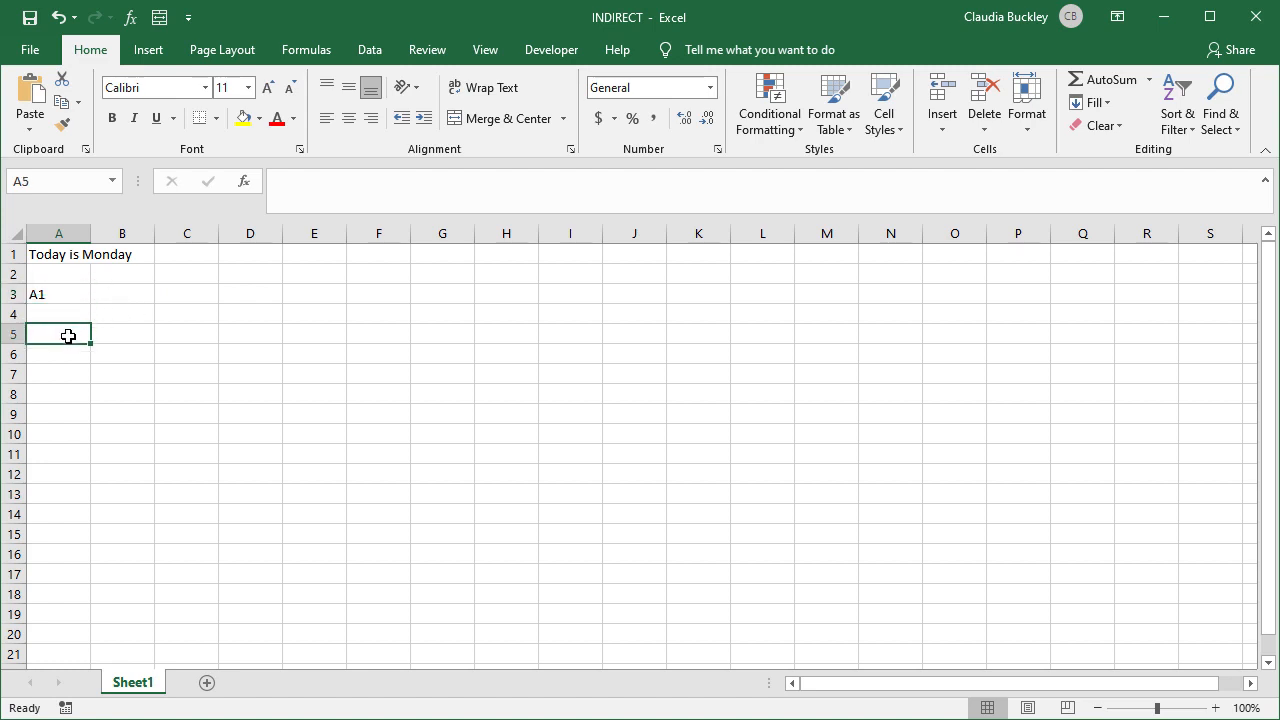
type("=")
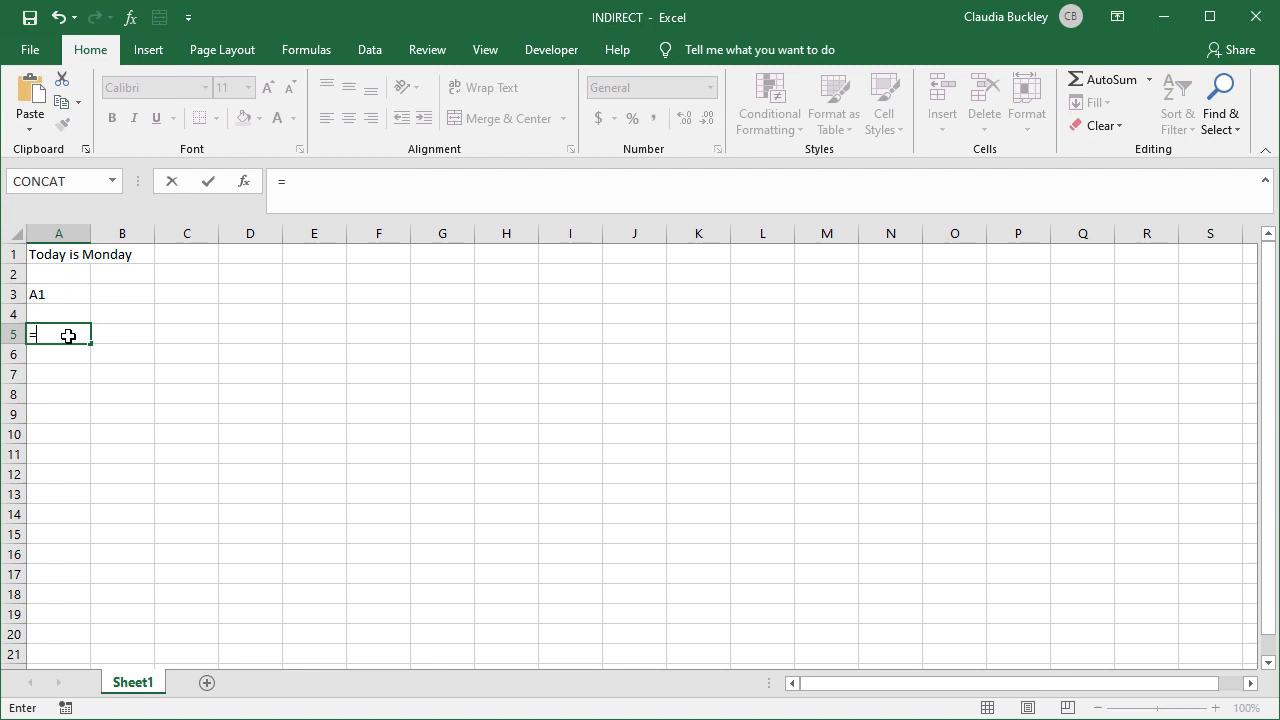
type("a3")
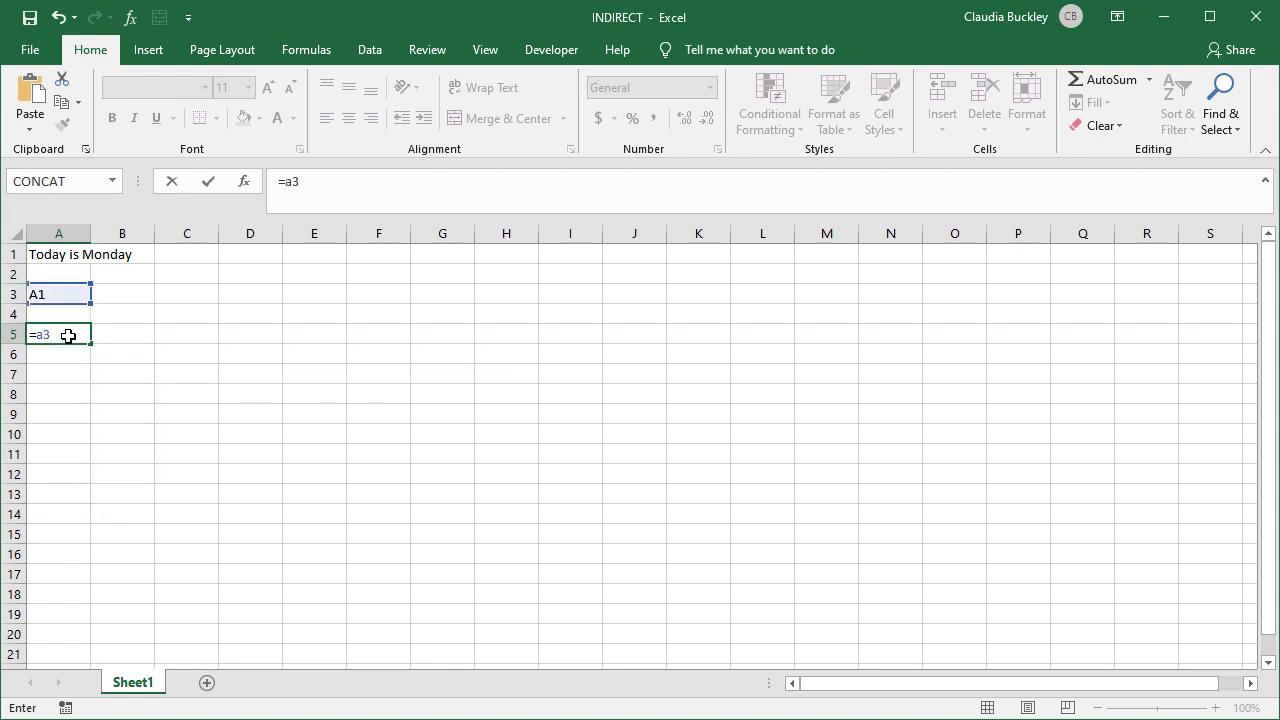
key("Return")
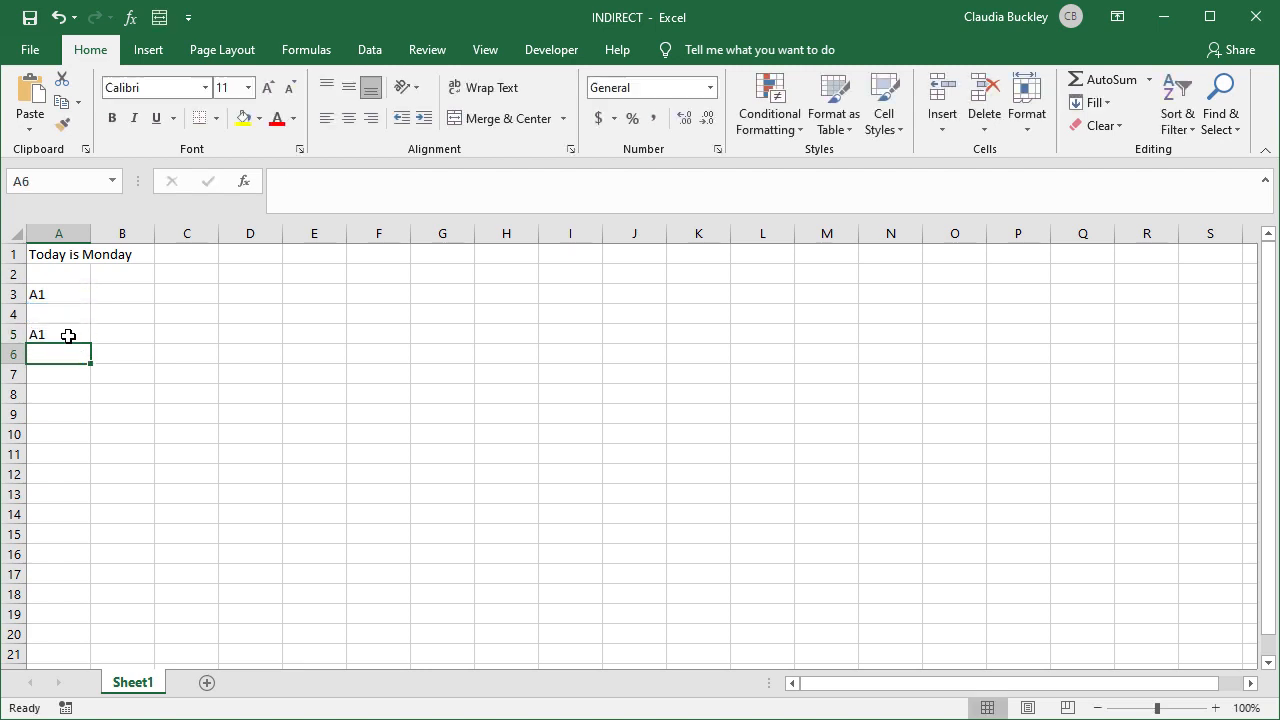
left_click(68, 336)
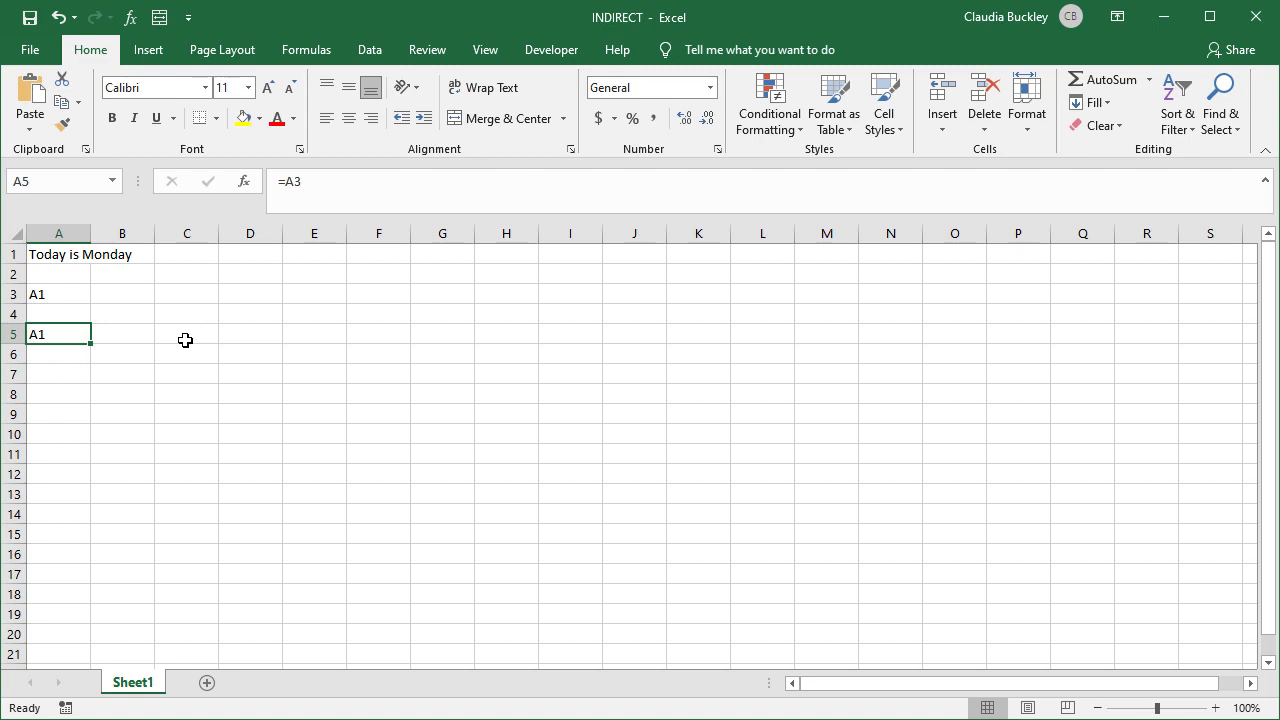
Change A5 to =INDIRECT(A3) so it returns 'Today is Monday', and recheck the formula
left_click(283, 181)
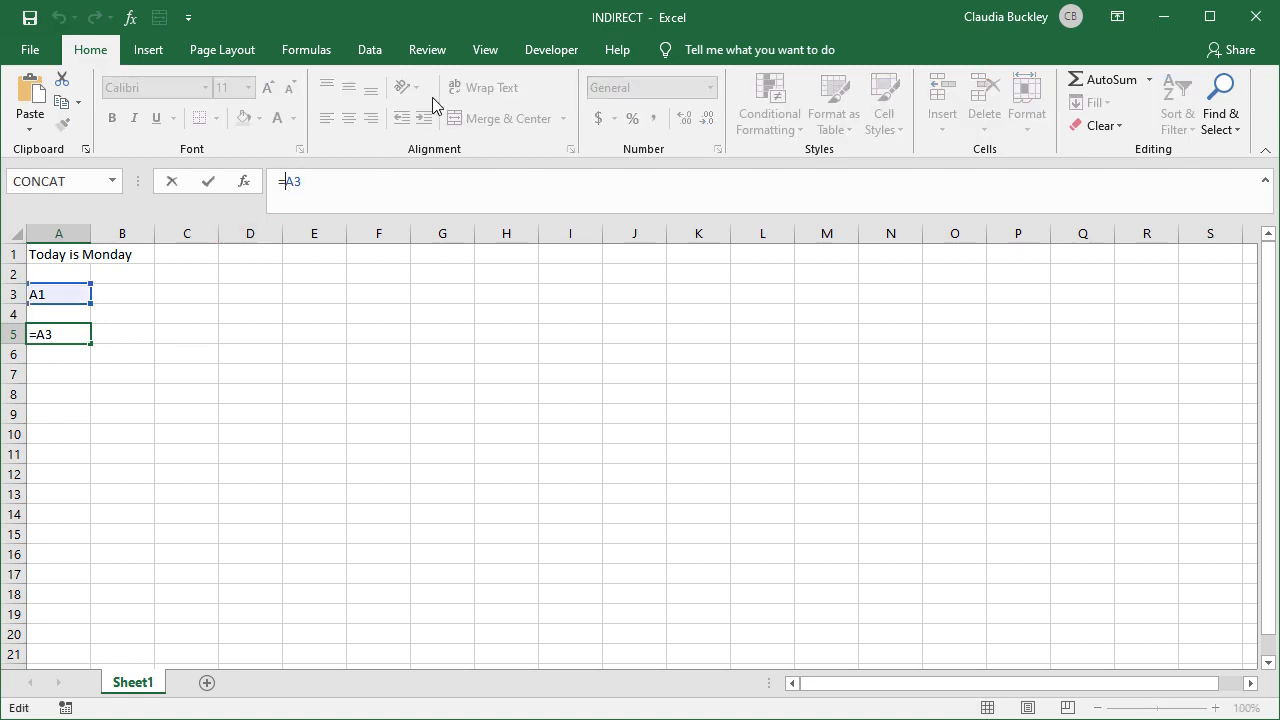
type("indirect(")
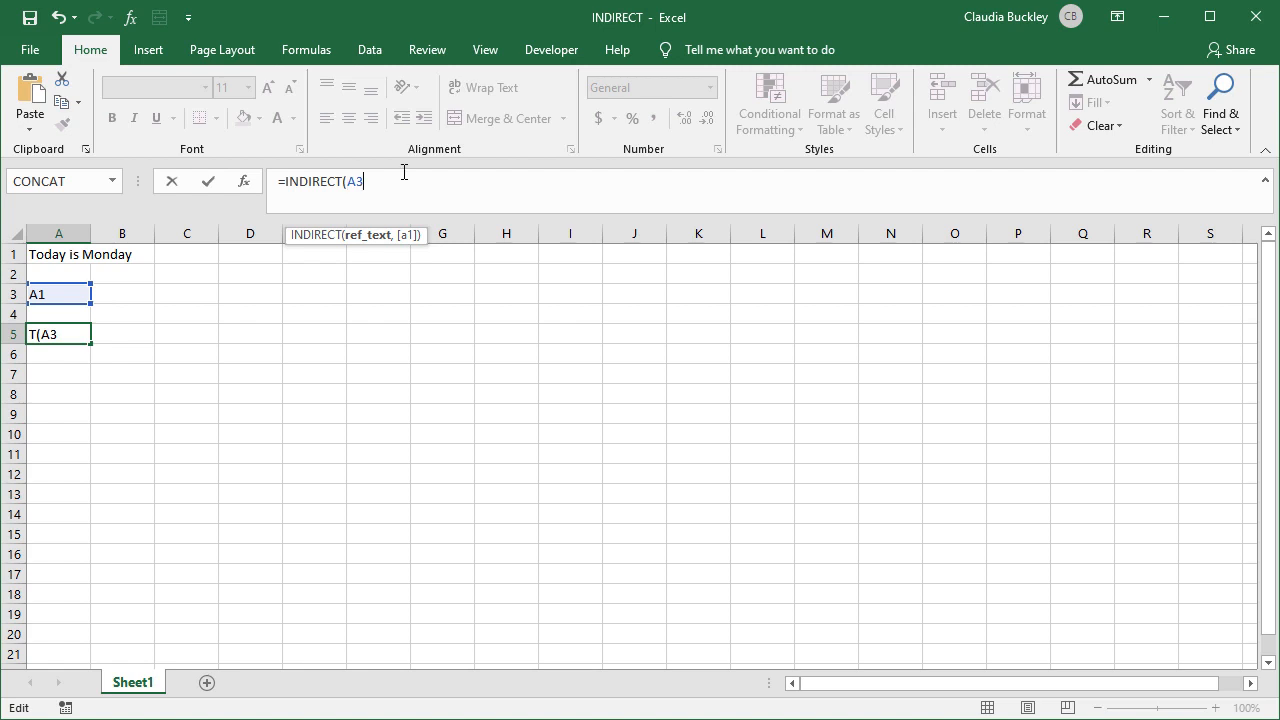
type(")")
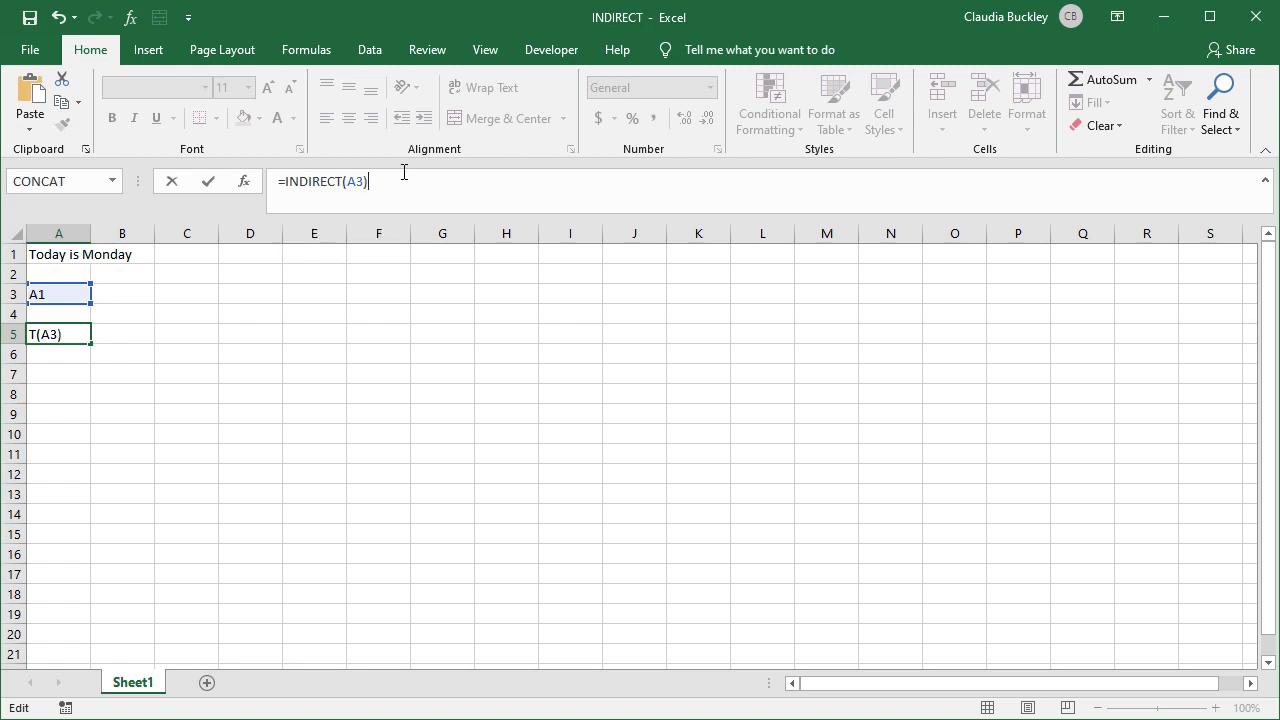
key("Return")
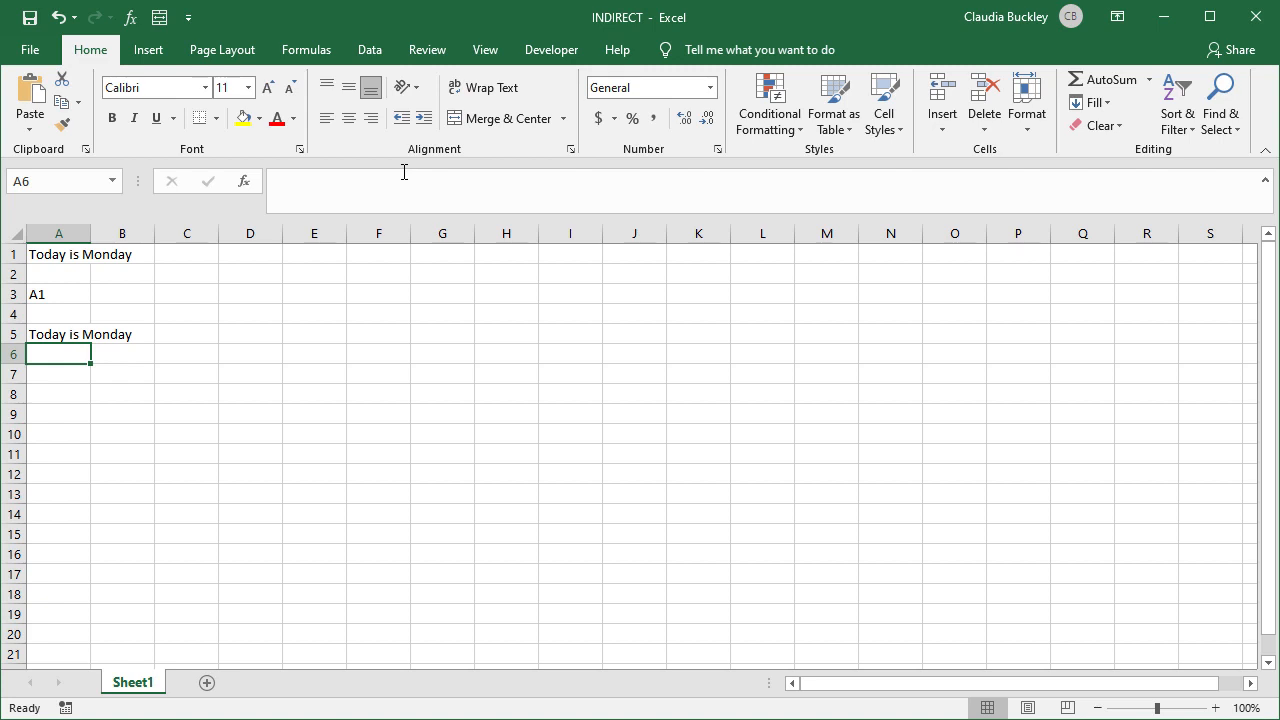
key("Up")
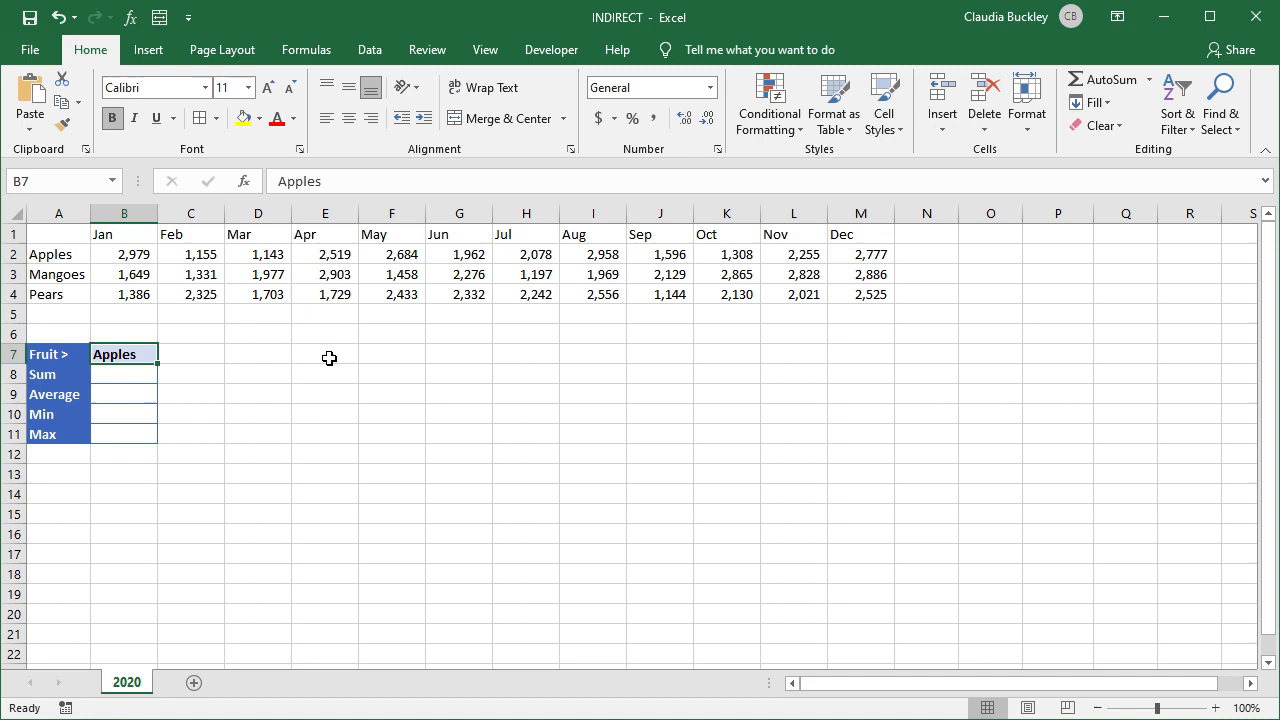
Review the Sum, Average, Min and Max summary labels and the Apples choice cell B7
left_click(66, 380)
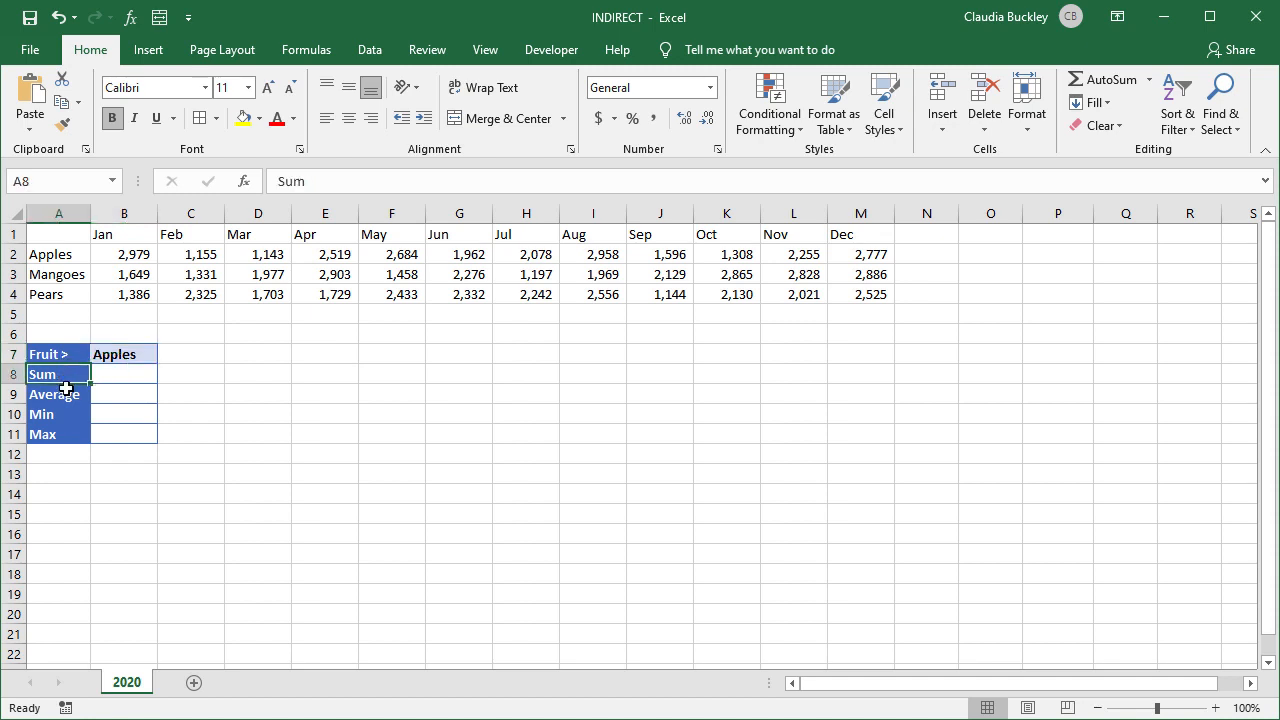
left_click(63, 395)
left_click(62, 416)
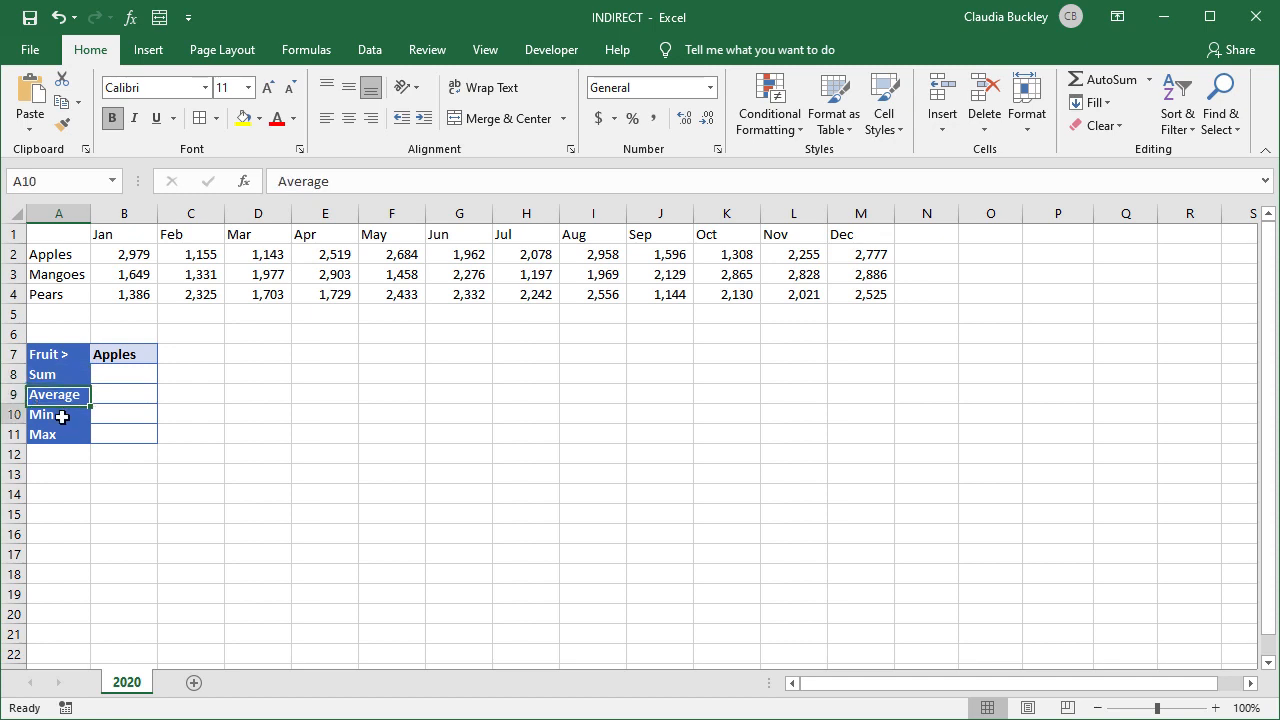
left_click(59, 435)
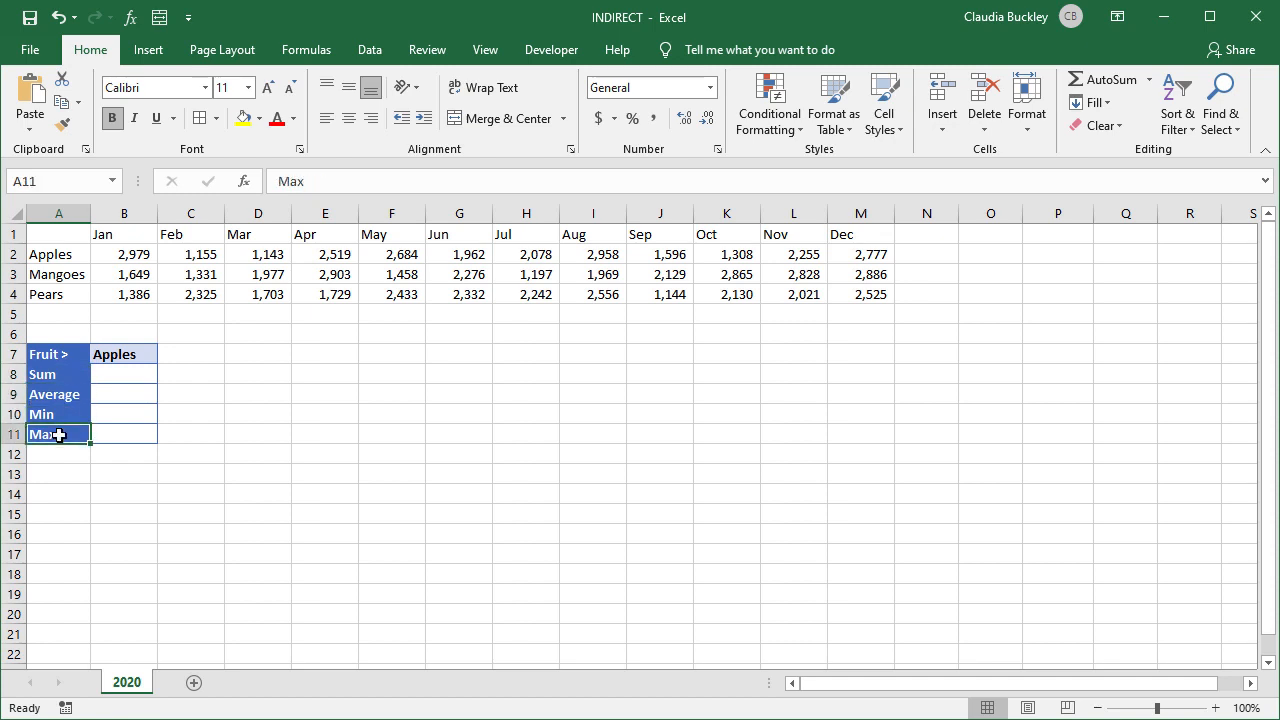
left_click(127, 356)
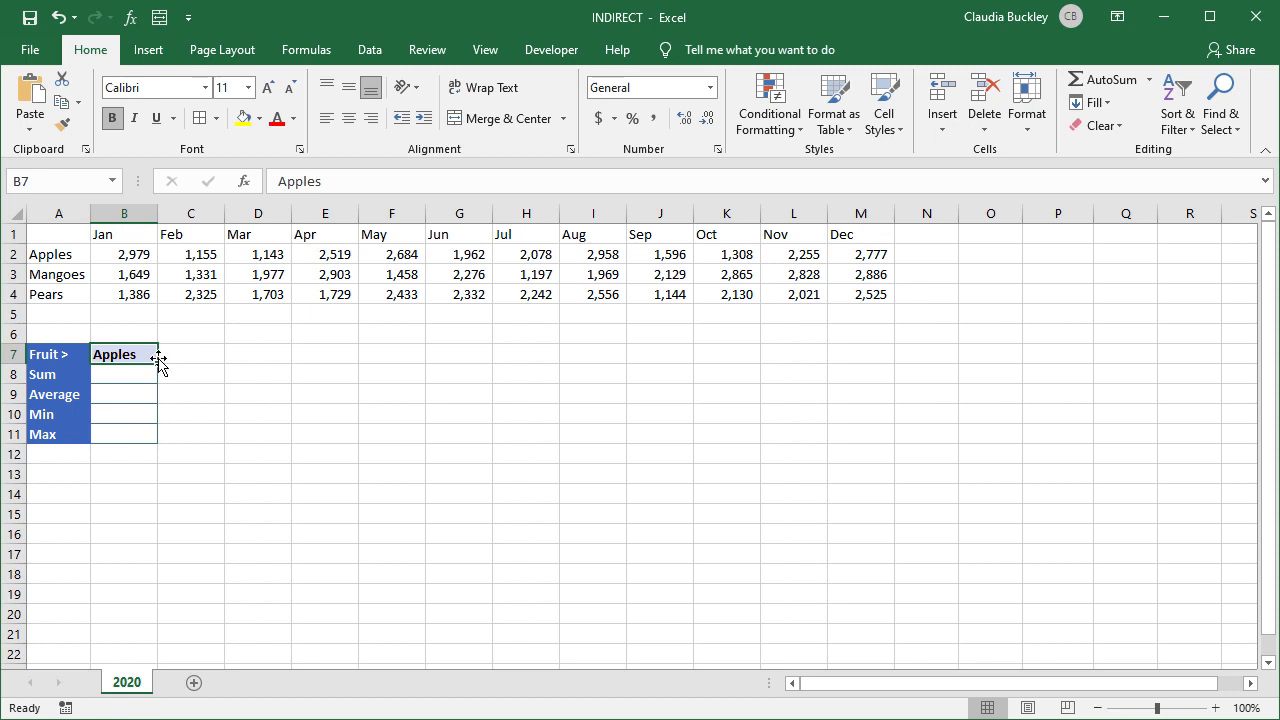
Select the defined name Apples from the Name Box to highlight its January–December row
left_click(112, 181)
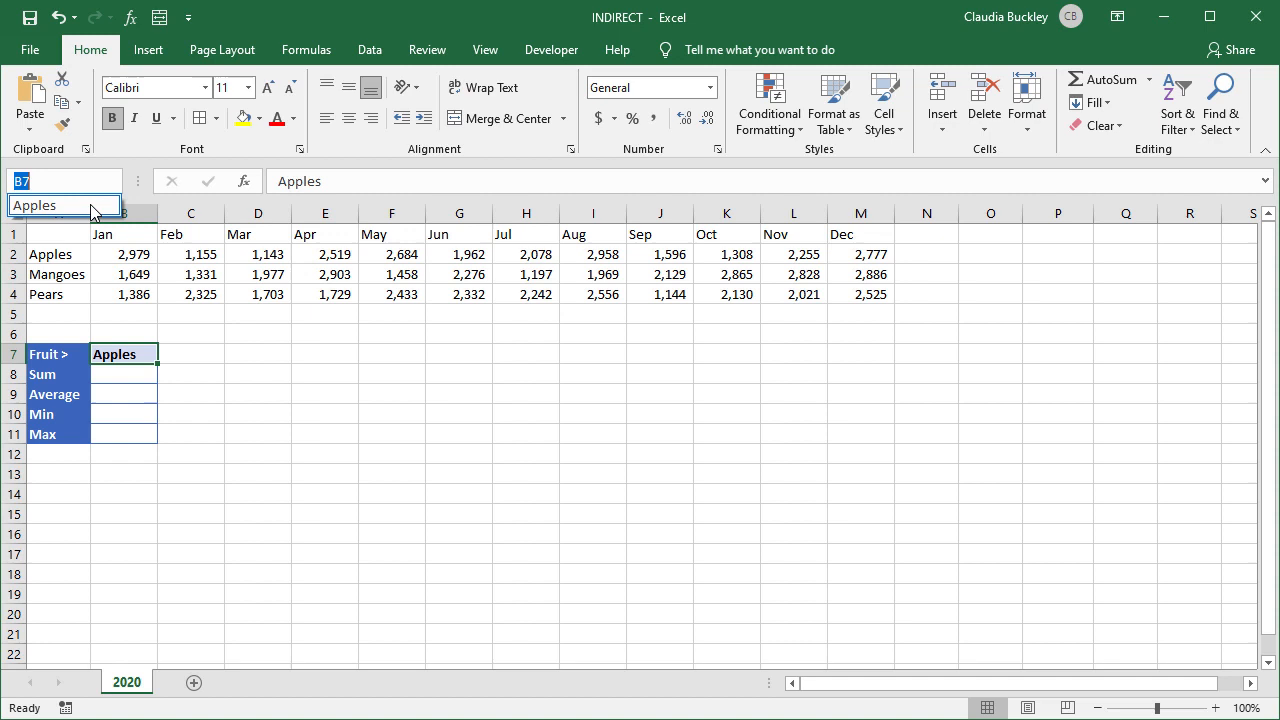
left_click(90, 208)
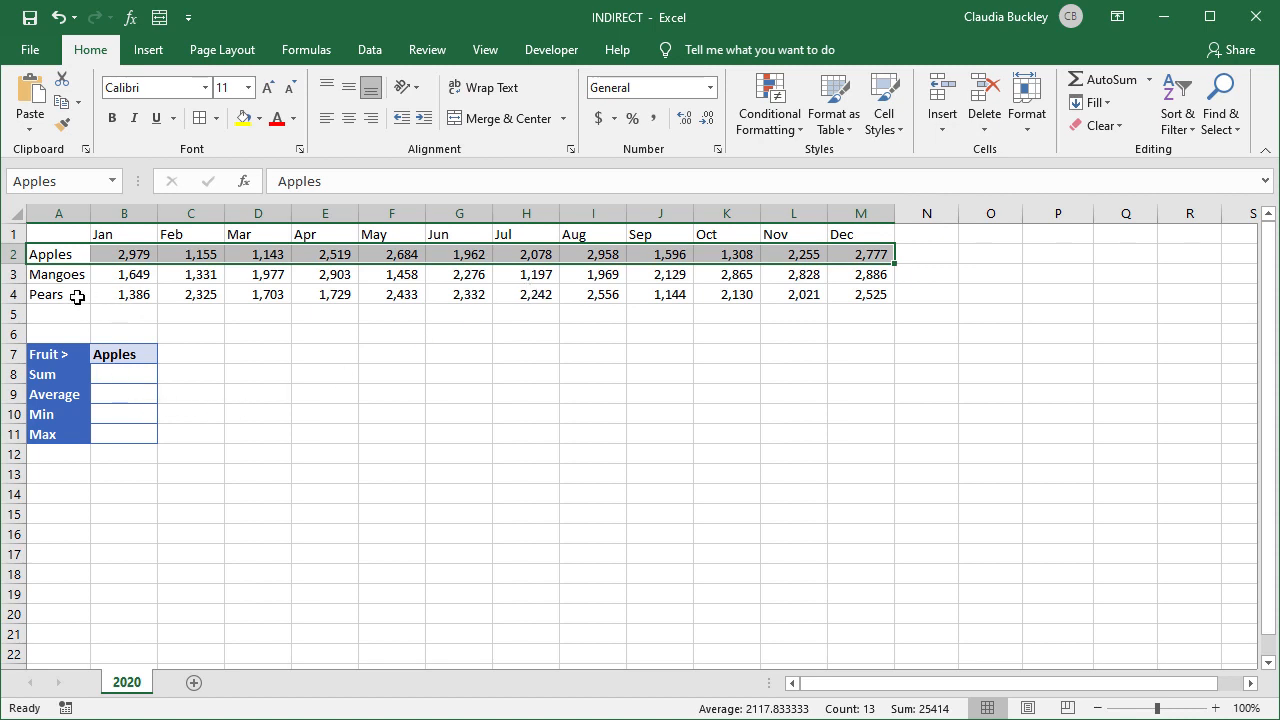
Name row A3:M3 'Mangoes' and row A4:M4 'Pears' via the Name Box
left_click_drag(70, 275, 871, 274)
left_click(37, 183)
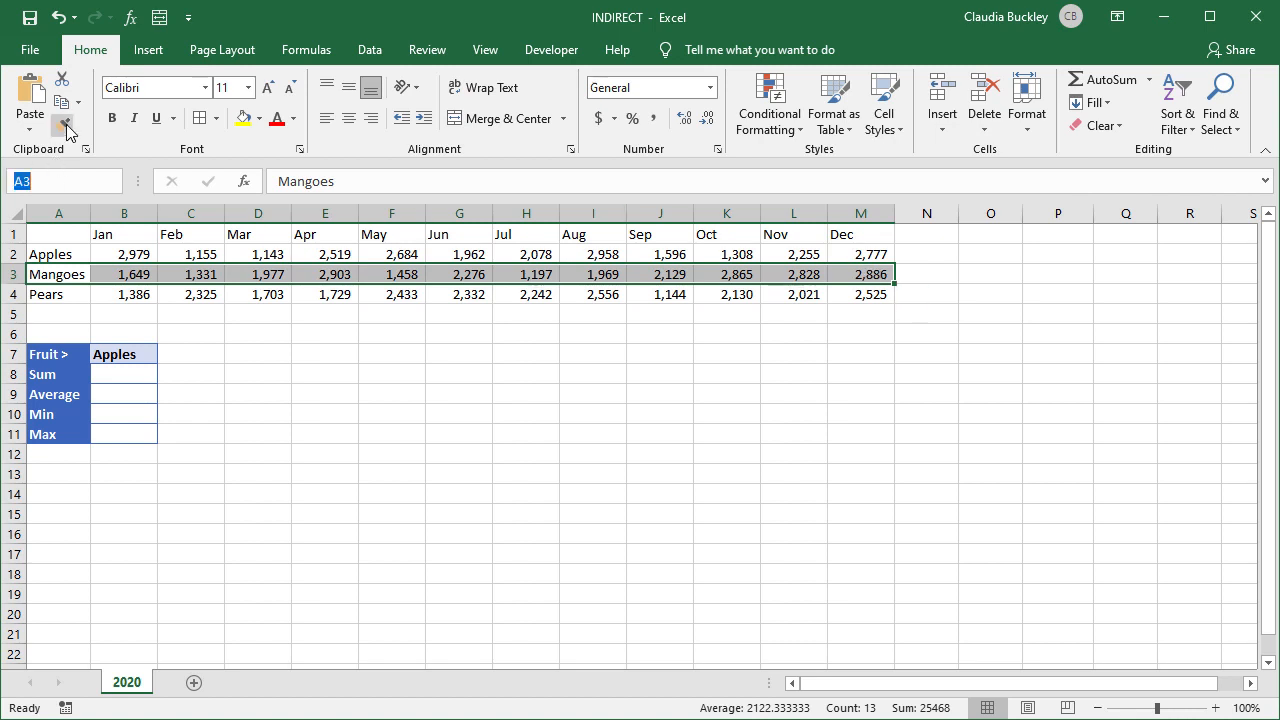
type("Mangoes")
key("Return")
left_click_drag(60, 294, 871, 294)
left_click(83, 181)
type("Pears")
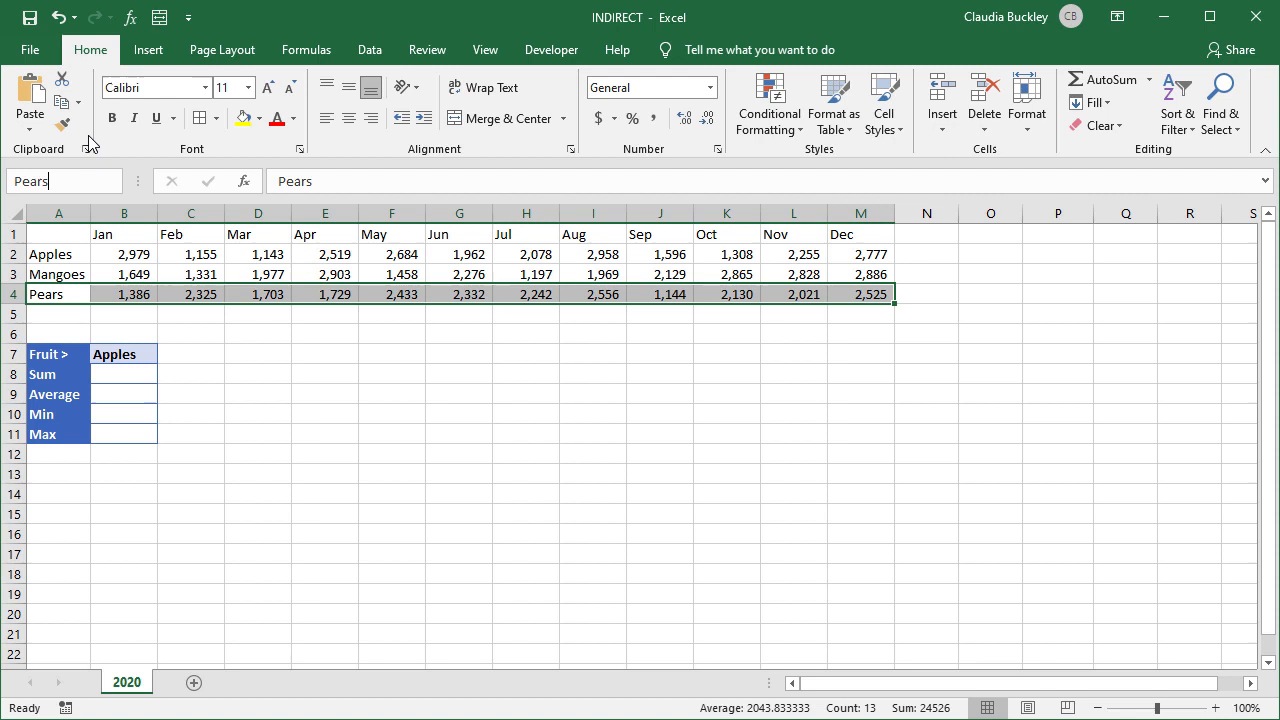
key("Return")
Move to the Sum cell B8 and the fruit choice cell B7
left_click(107, 374)
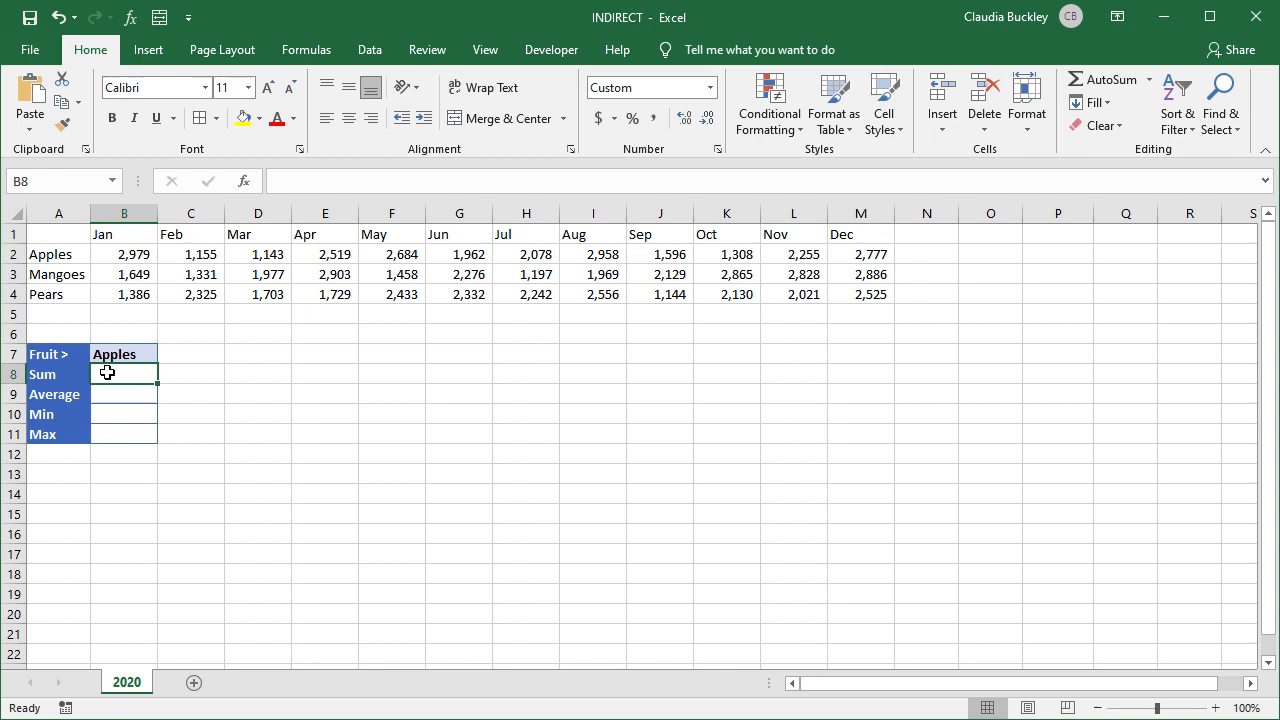
left_click(143, 351)
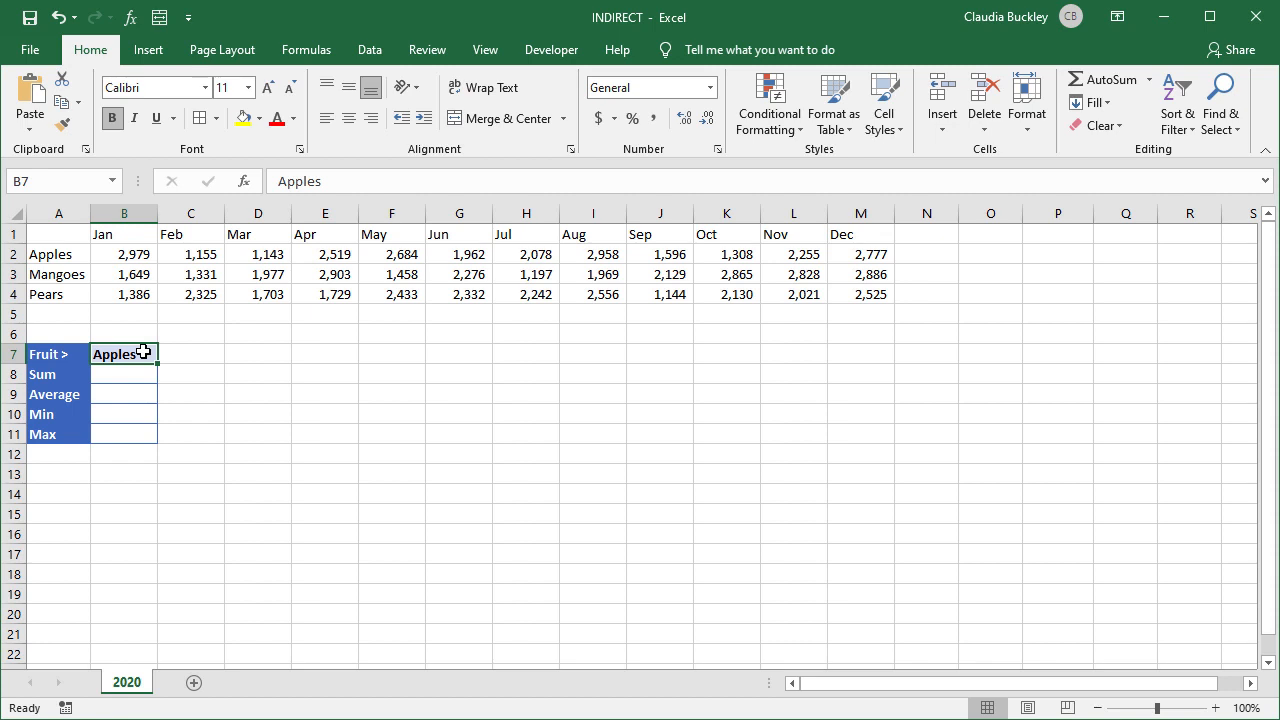
Enter =SUM(INDIRECT($B$7)) in B8, returning 25,414 for Apples
left_click(122, 374)
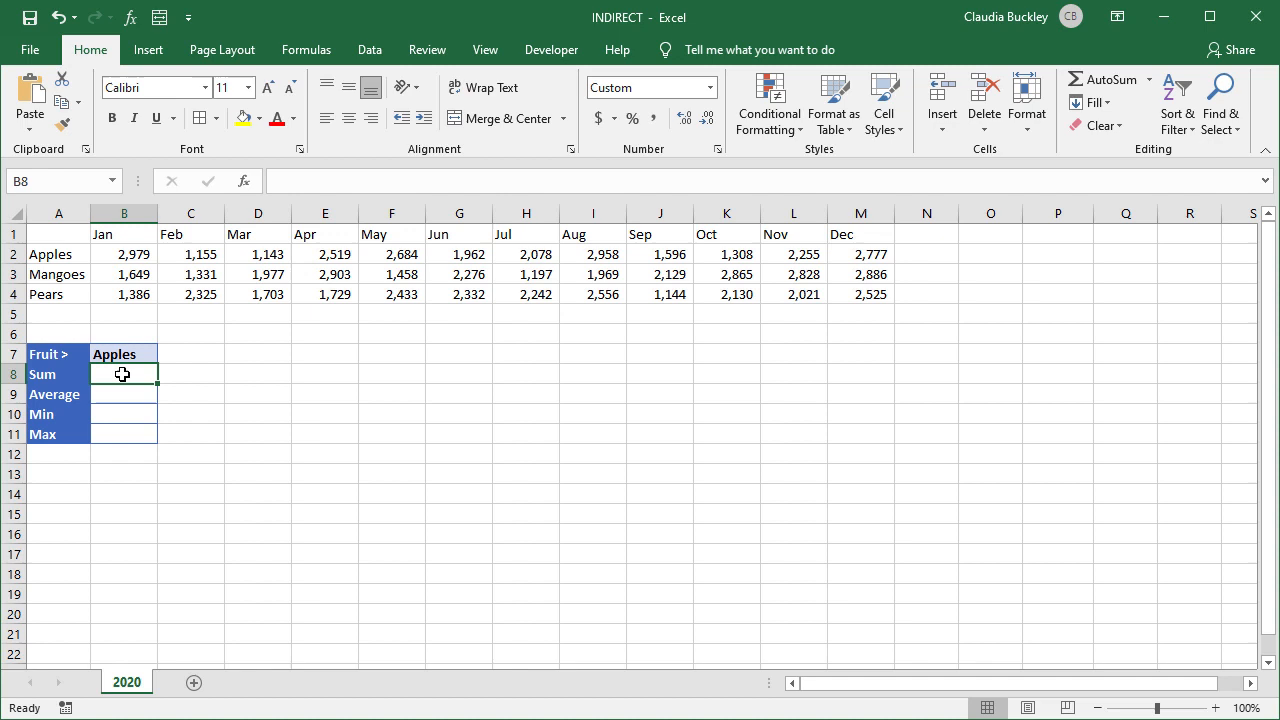
type("=")
type("sum(")
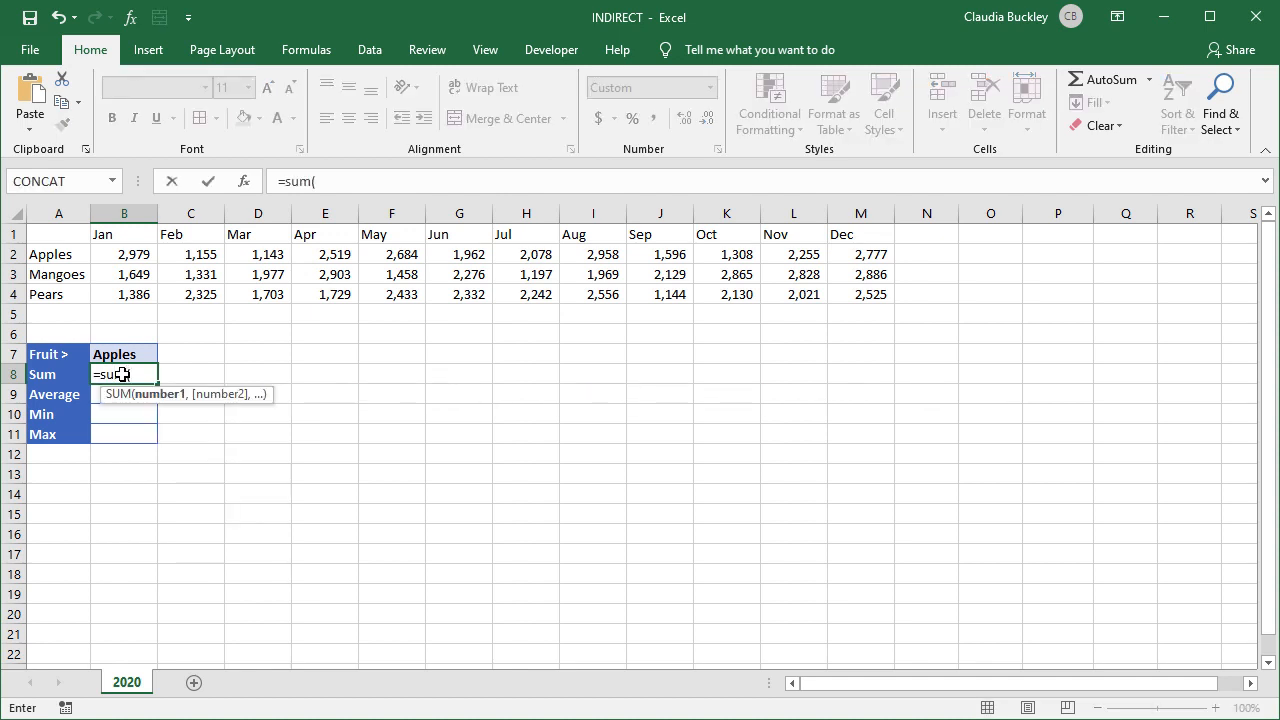
type("ind")
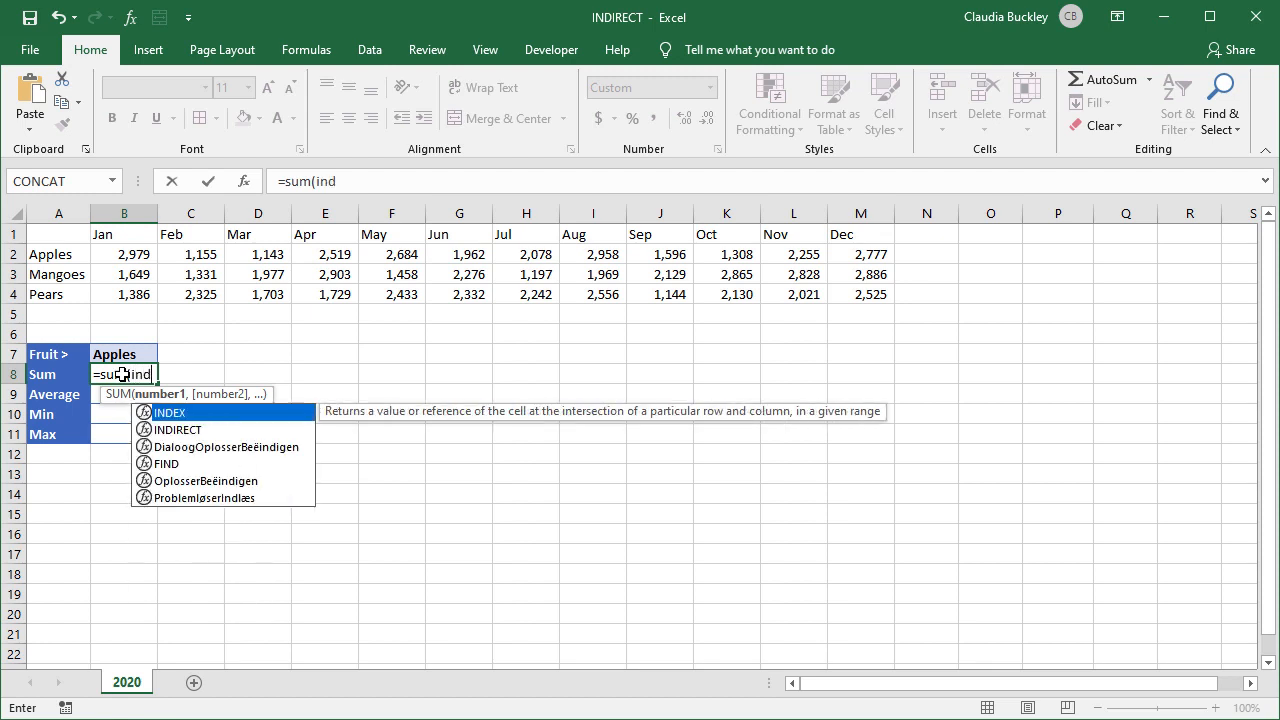
type("i")
key("Tab")
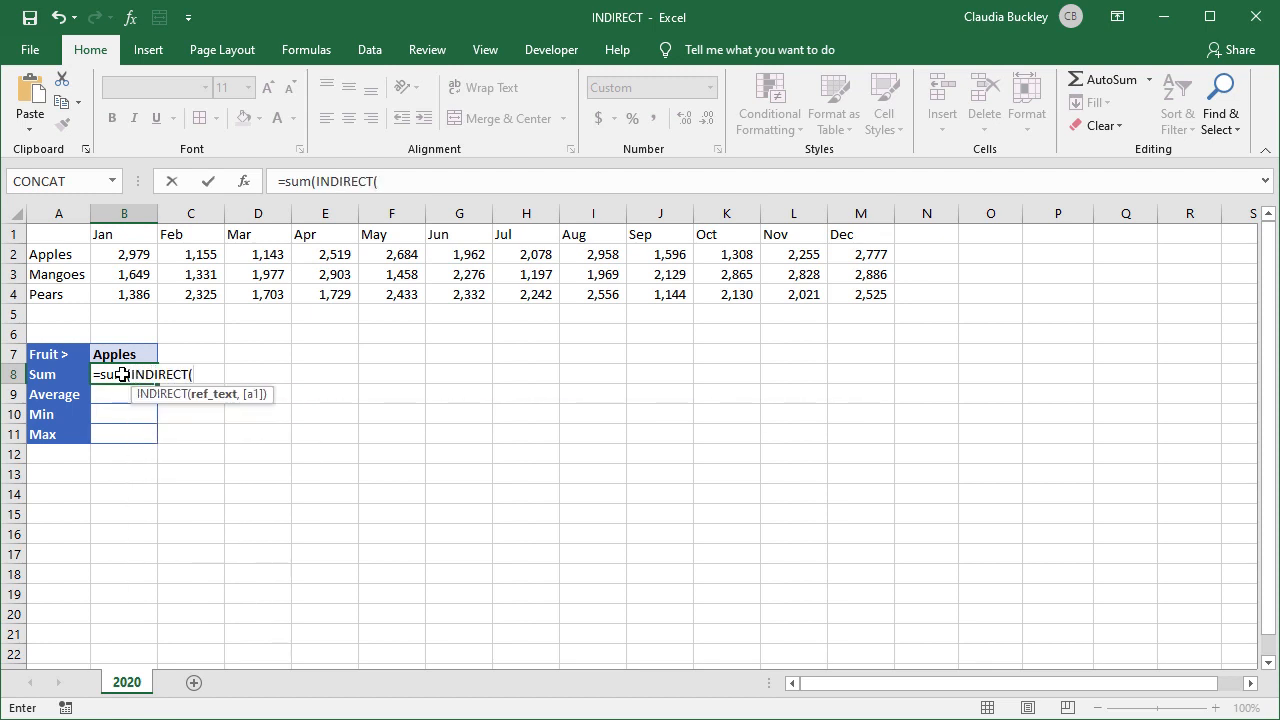
left_click(124, 352)
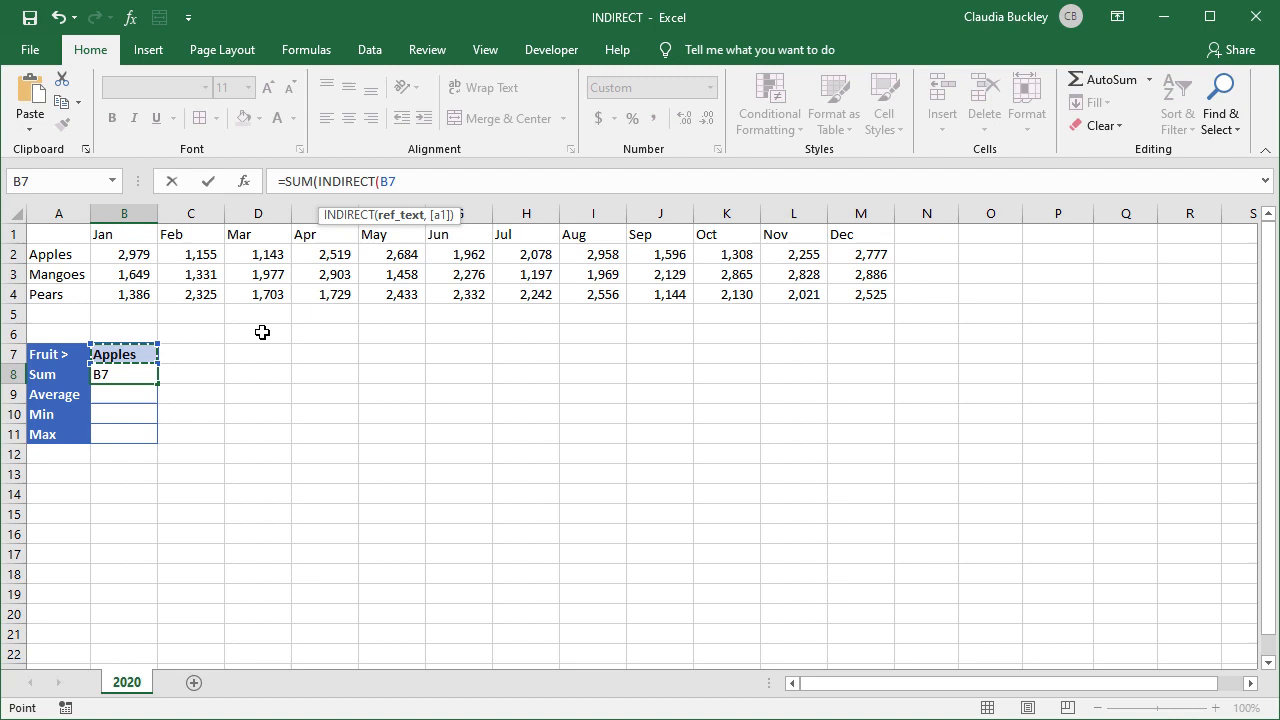
key("F4")
type(")")
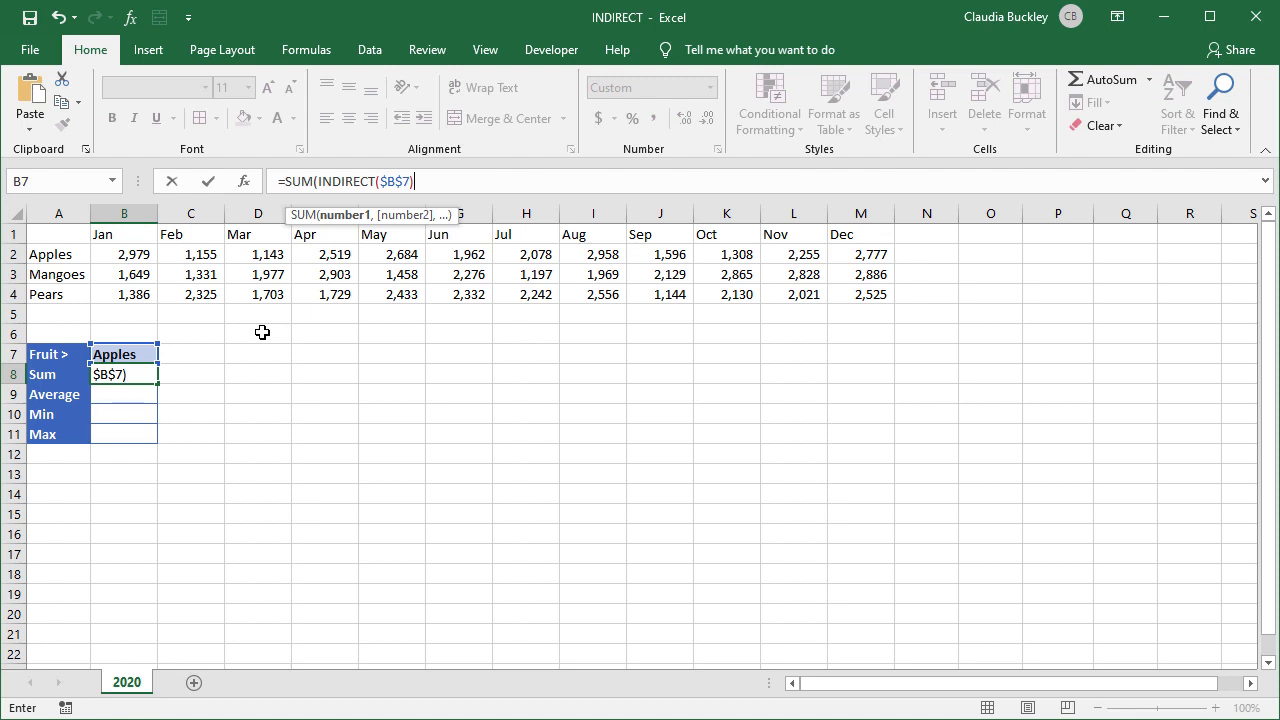
type(")")
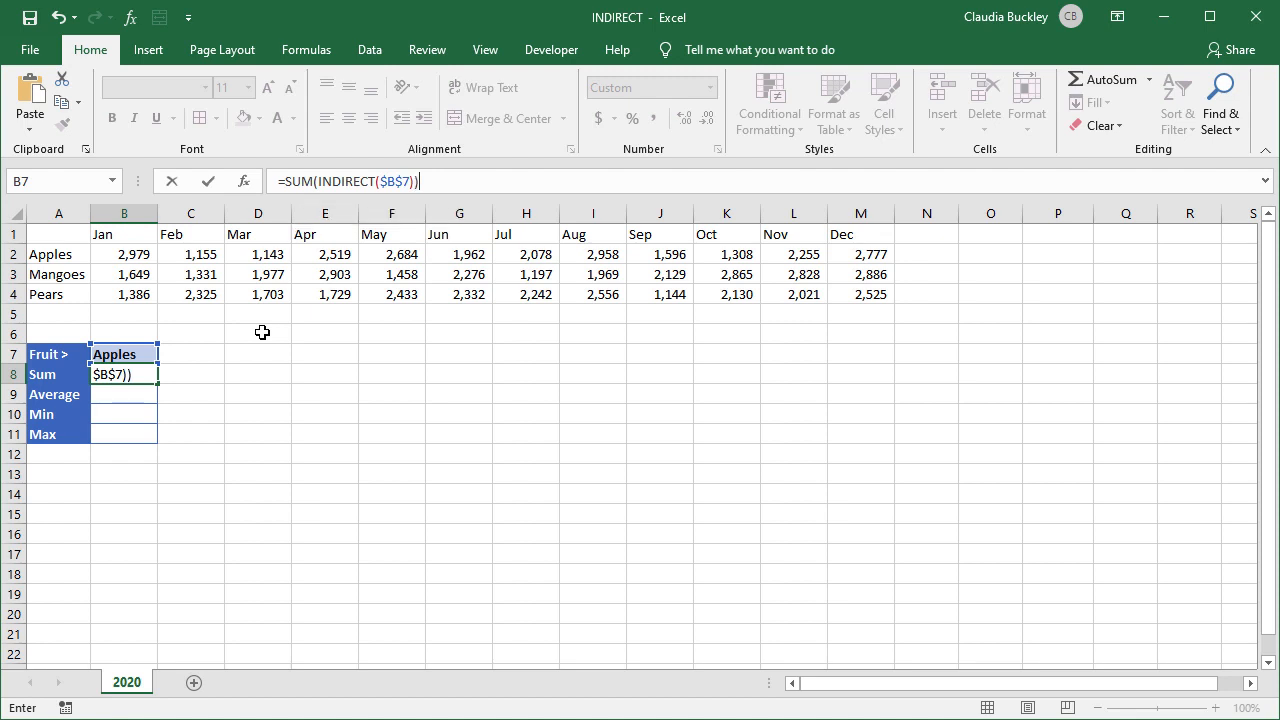
key("Return")
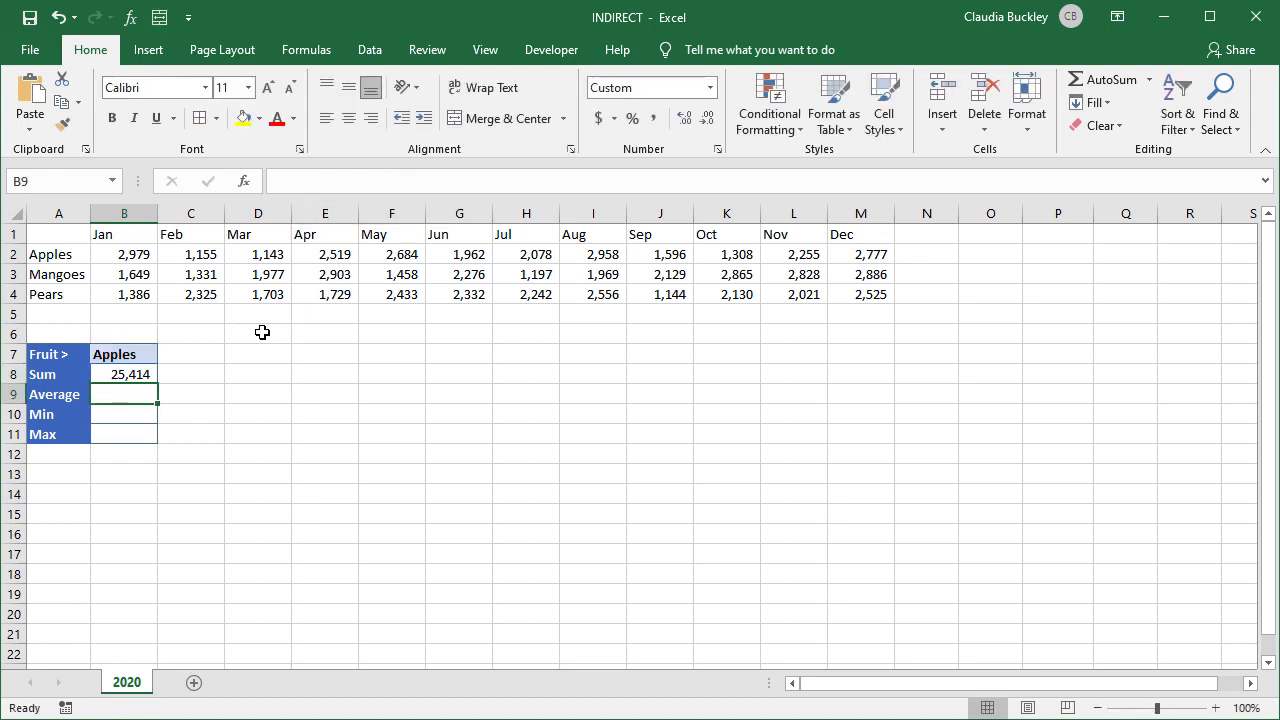
Verify the Apples total, then set B7 to mangoes (25,468) and pears (24,526)
left_click_drag(124, 254, 860, 254)
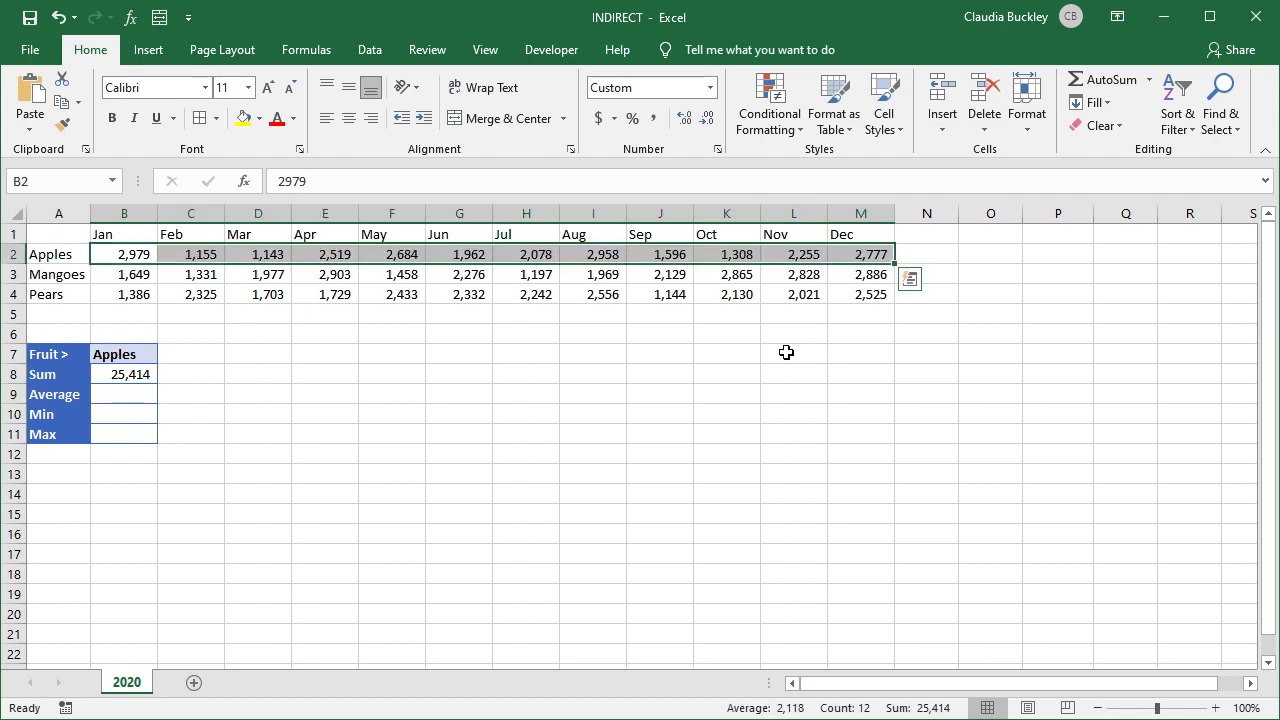
left_click(149, 355)
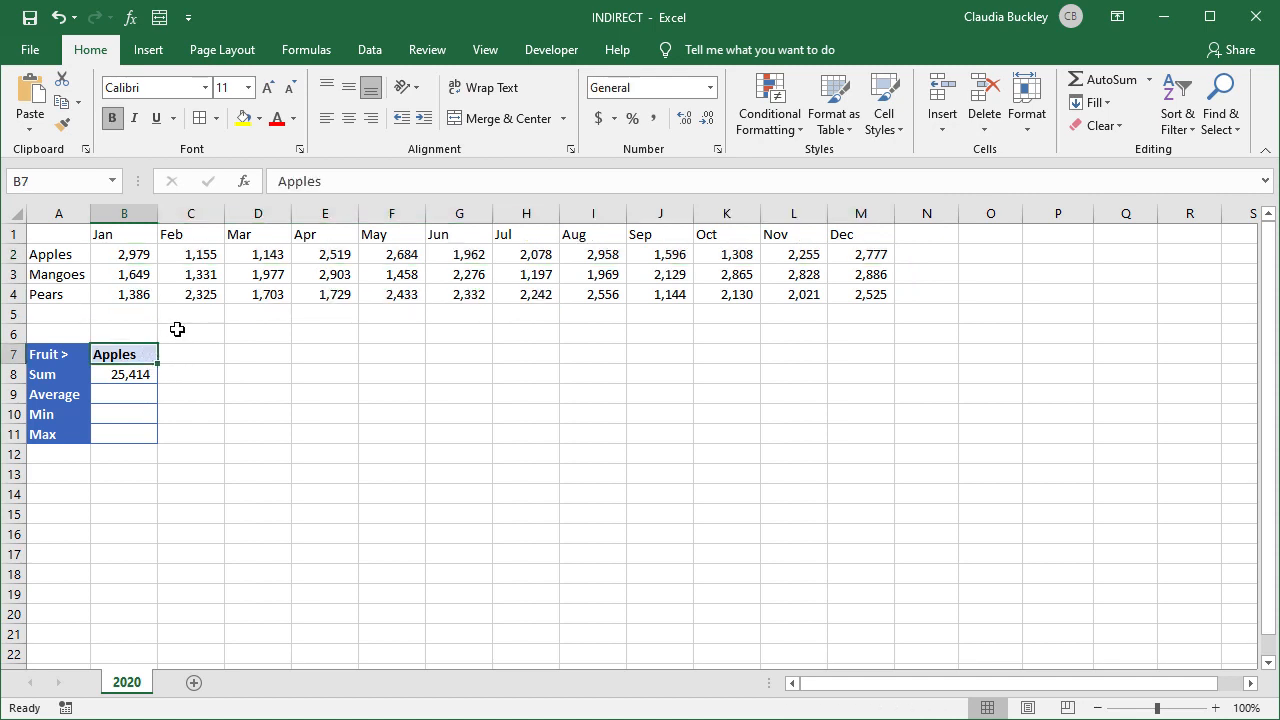
type("mangoes")
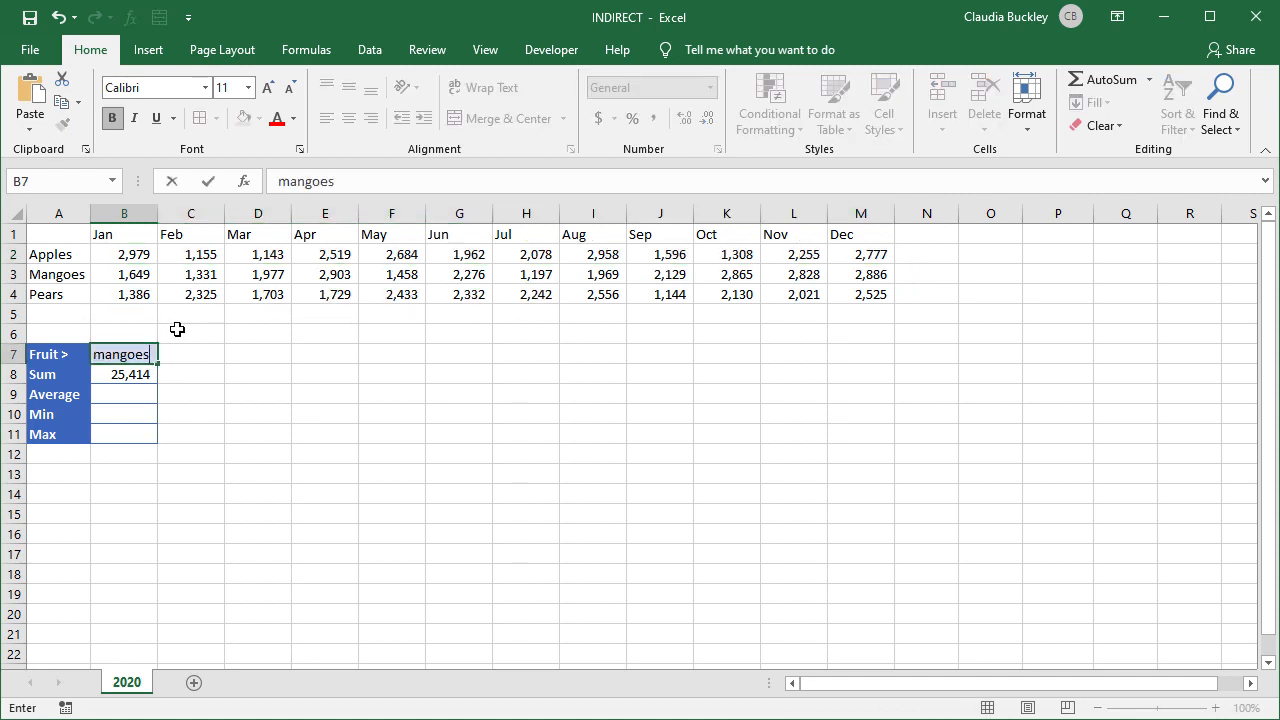
key("Return")
key("Up")
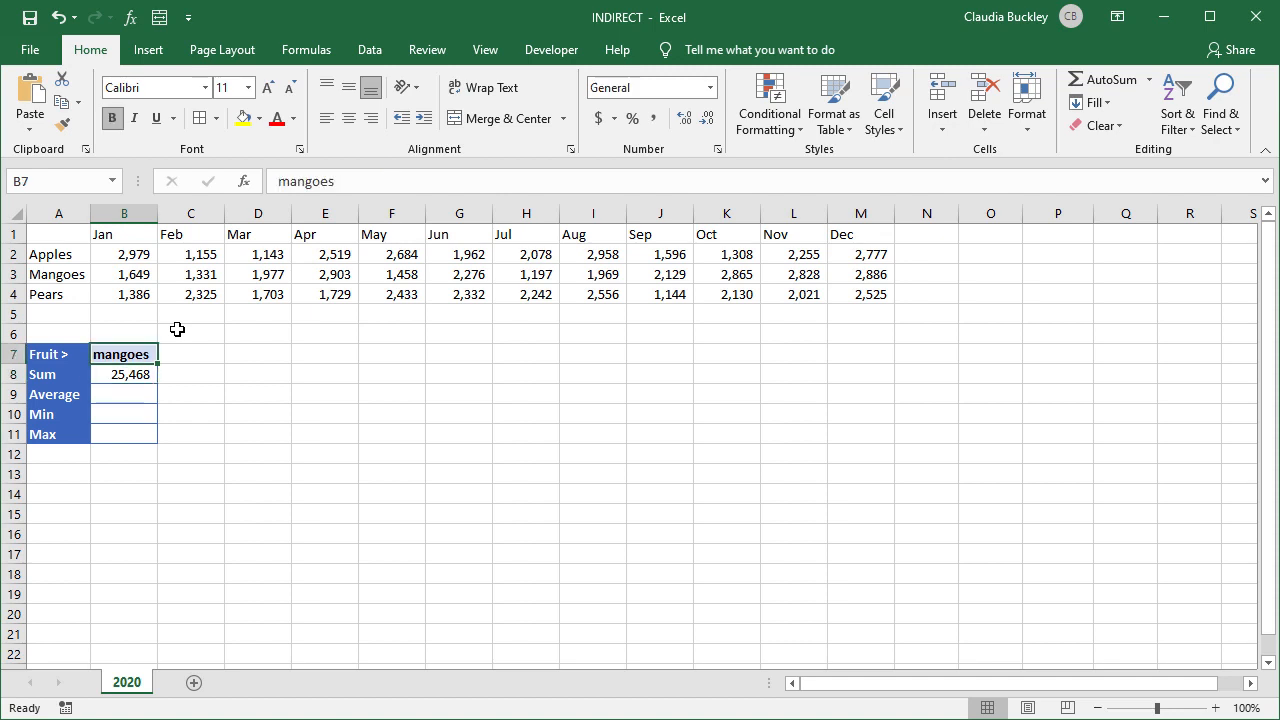
type("pears")
key("Return")
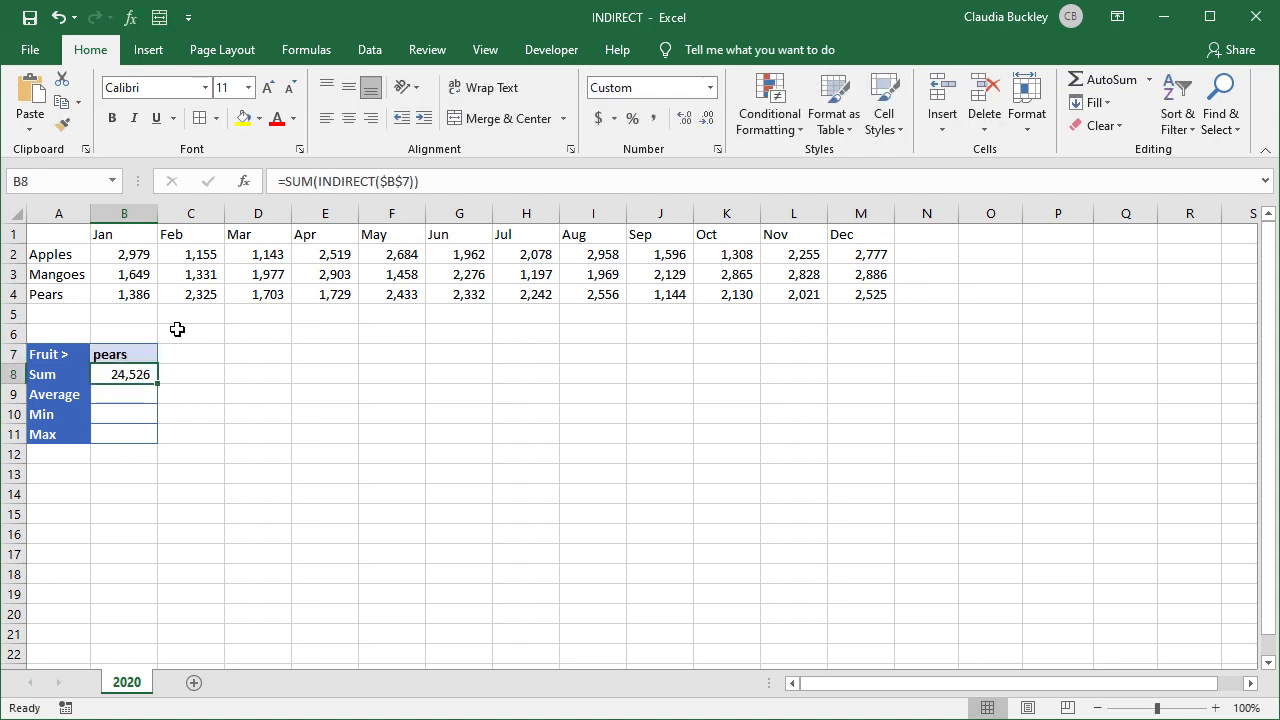
Fill B8 down to B11 and switch the copies to AVERAGE, MIN and MAX (2,044, 1,144, 2,556)
left_click_drag(158, 384, 159, 442)
left_click(136, 393)
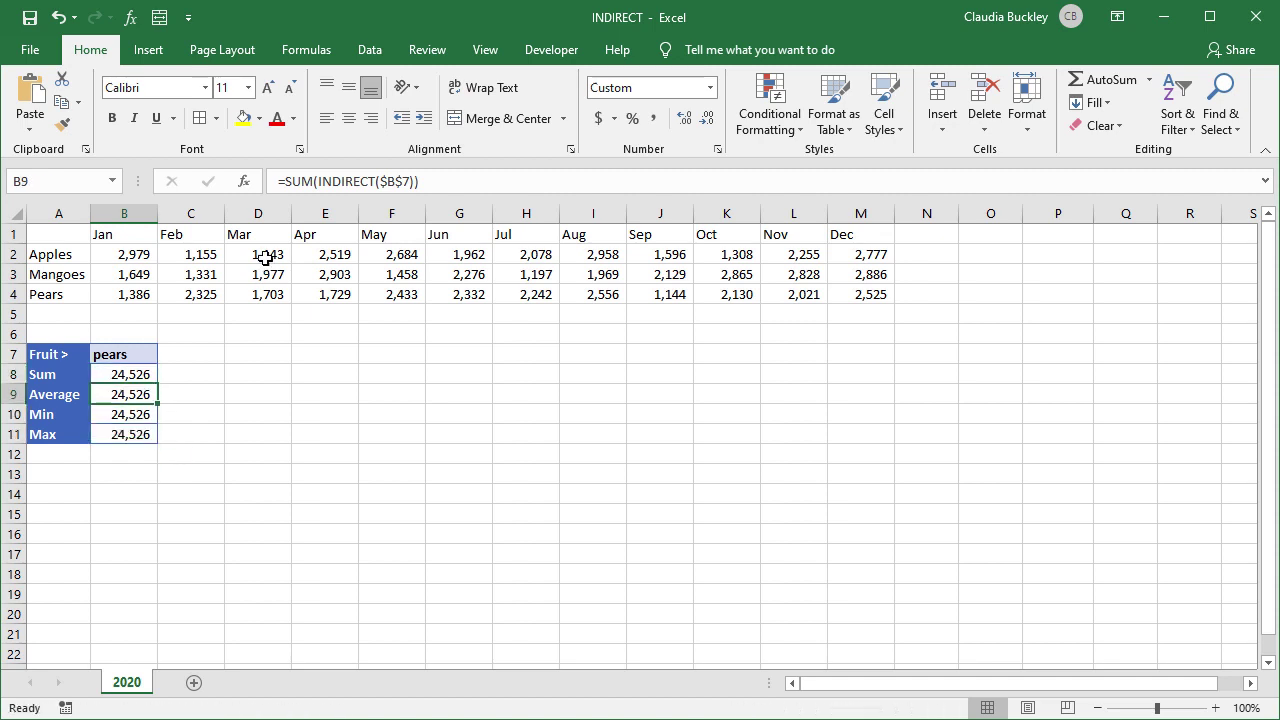
double_click(300, 181)
type("a")
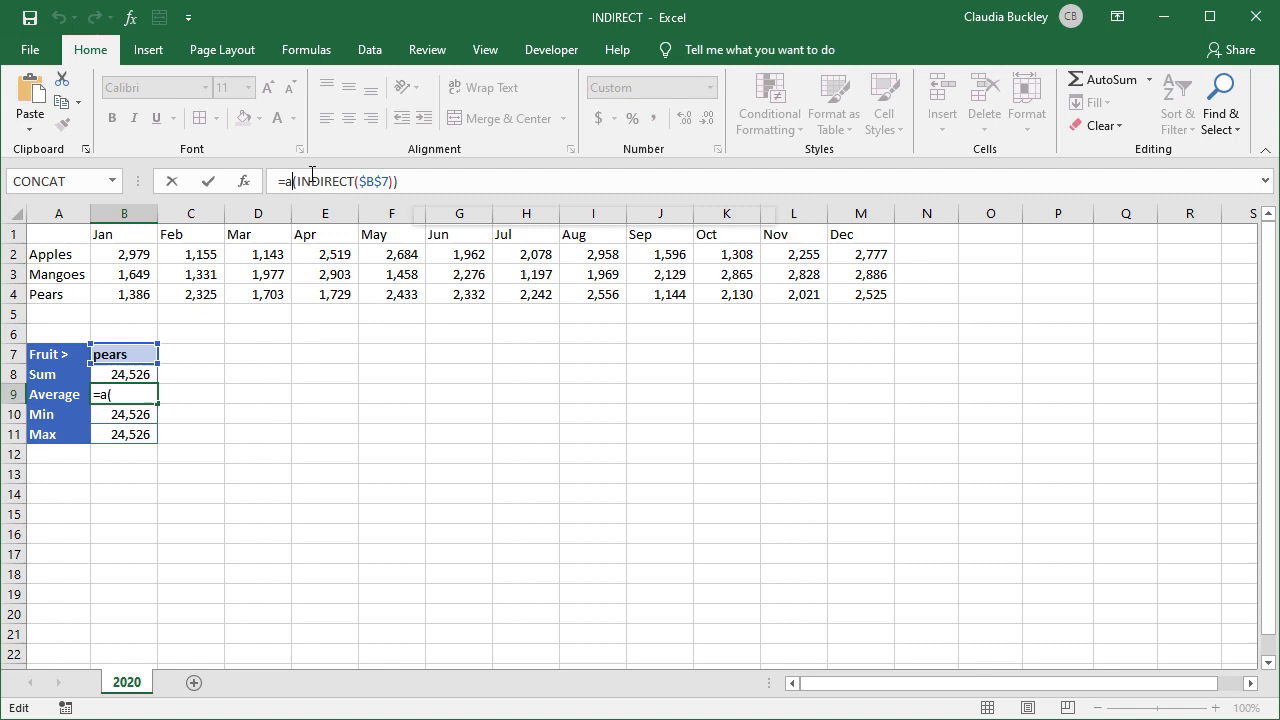
type("verage")
key("Return")
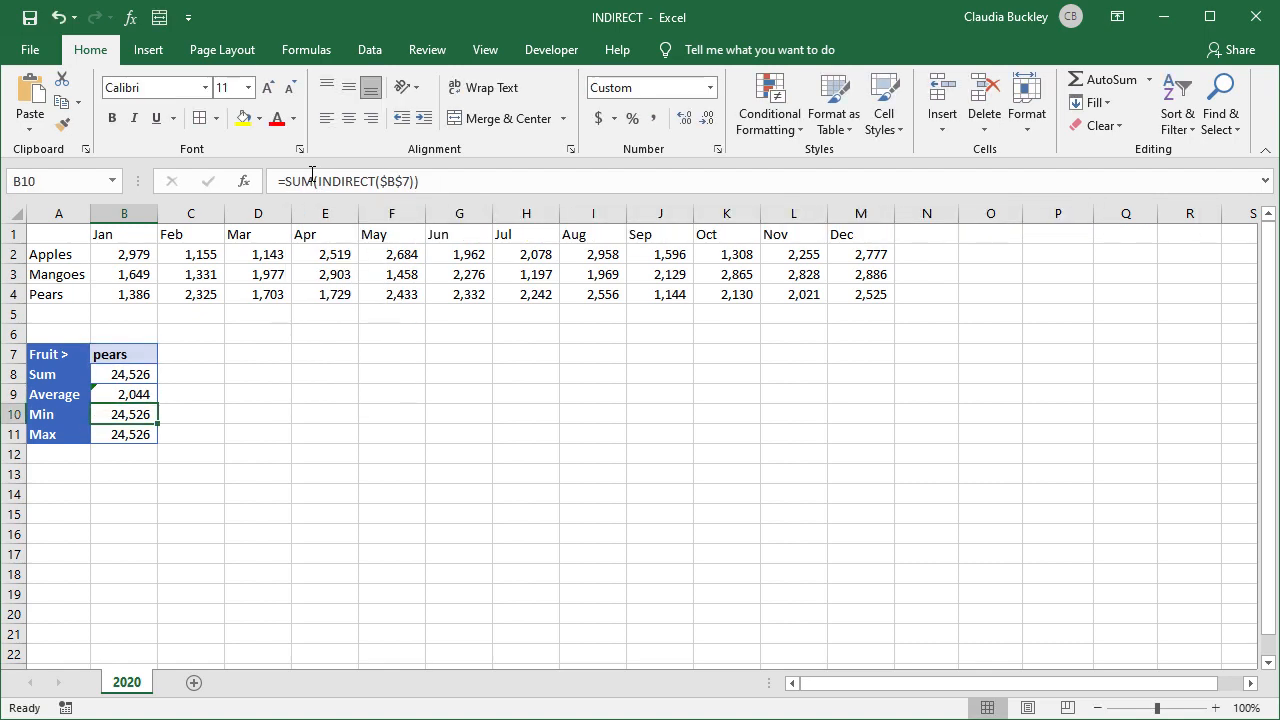
double_click(301, 180)
type("min")
key("Return")
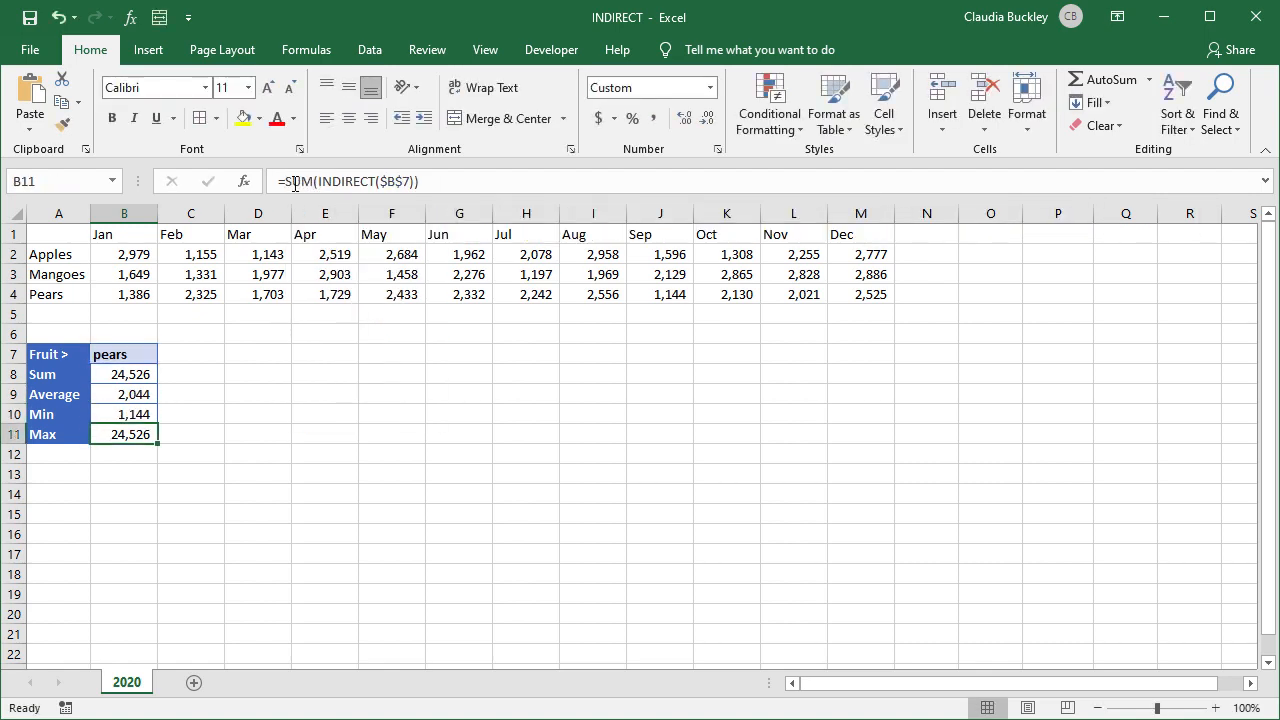
double_click(301, 180)
type("max")
key("Return")
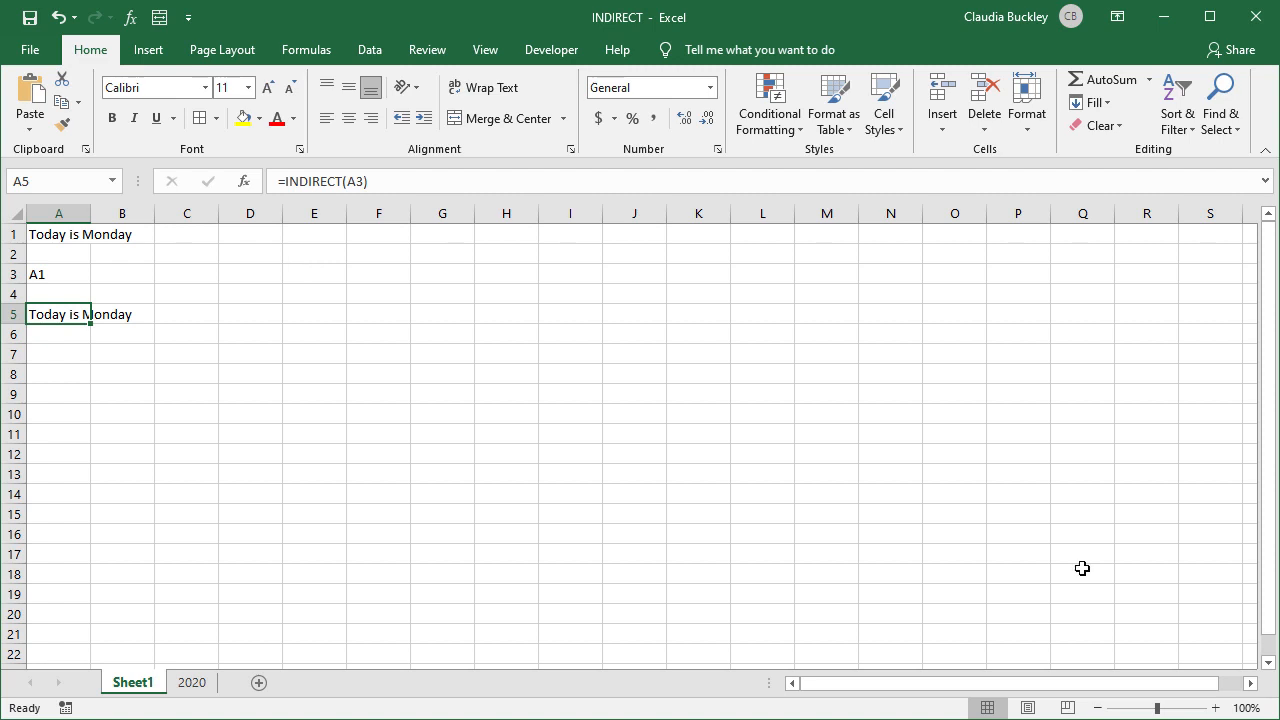
Edit A5 to =INDIRECT("A3") so it returns 'A1', and reselect A5
left_click(349, 181)
type("\"A3")
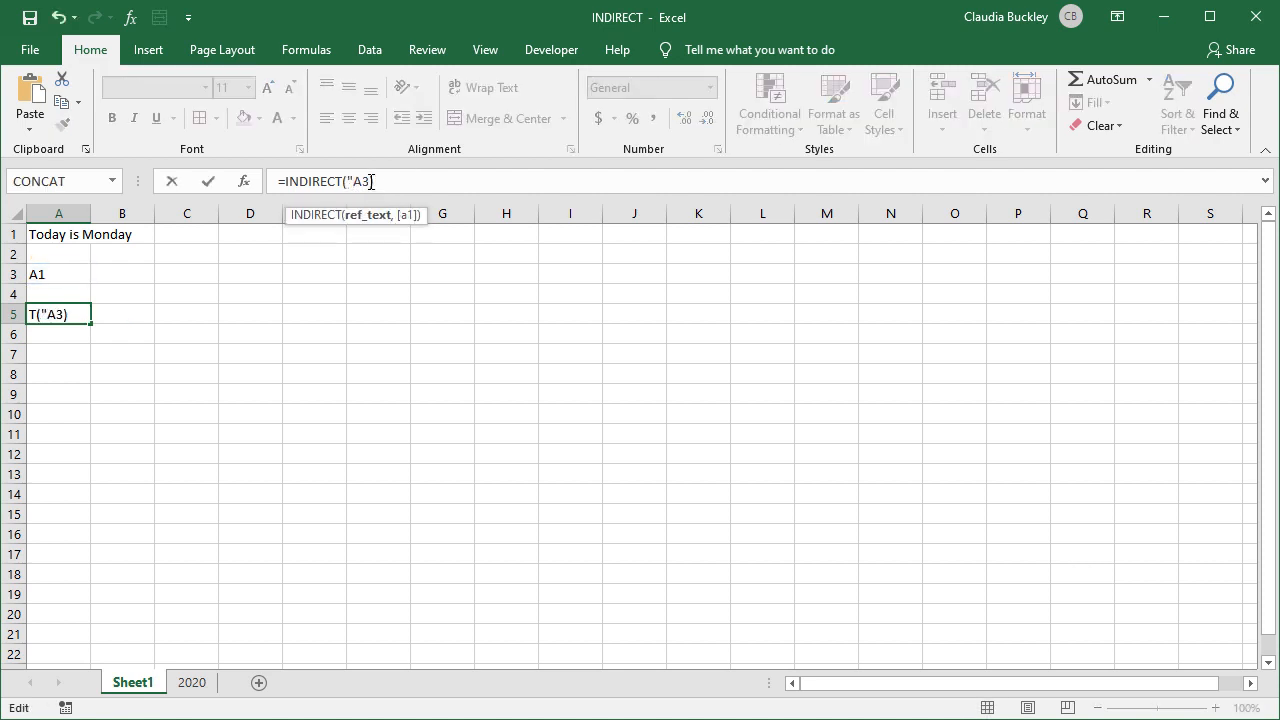
type("\"")
key("Return")
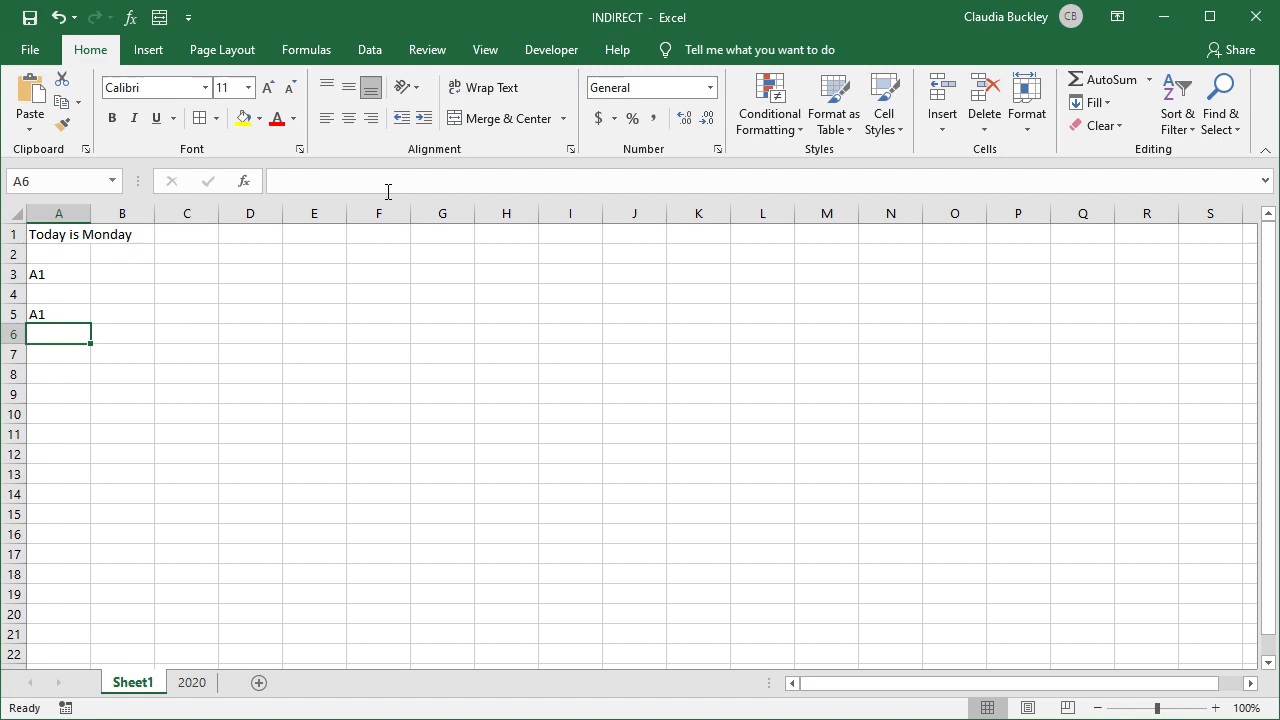
key("Up")
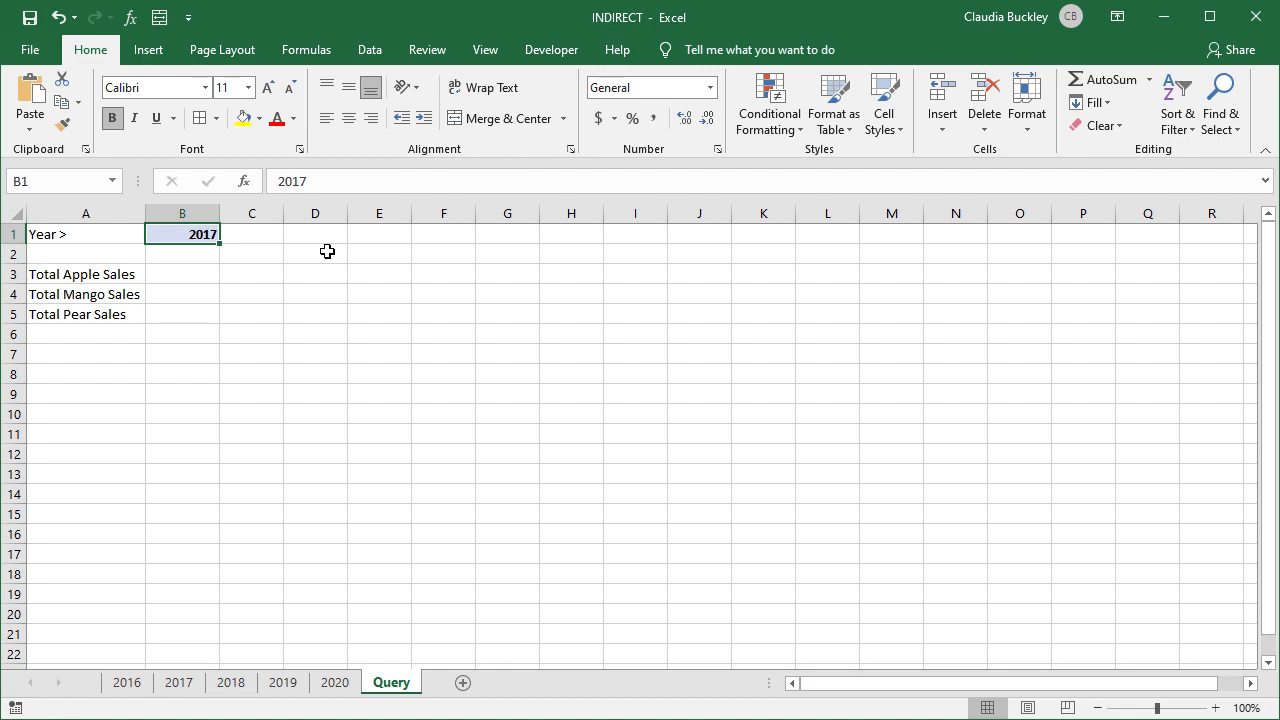
Browse the 2017, 2018, 2019 and 2020 sales sheets and return to the Query sheet
left_click(179, 682)
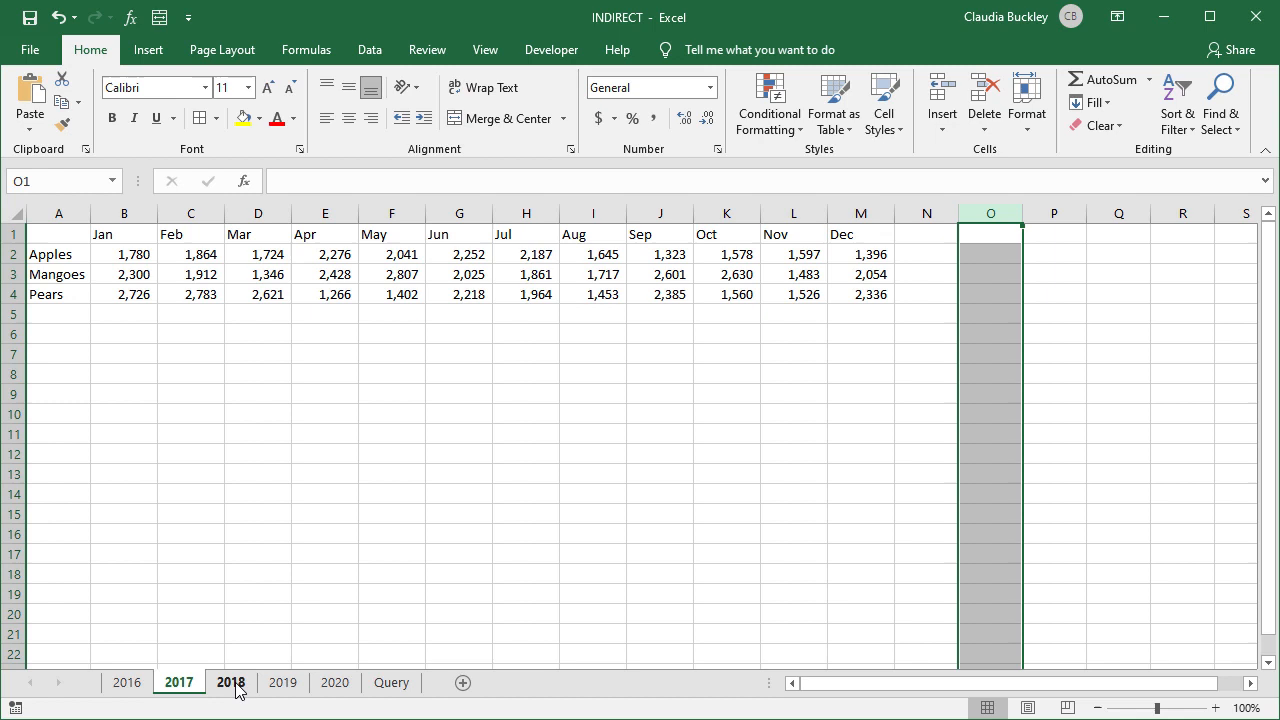
left_click(237, 686)
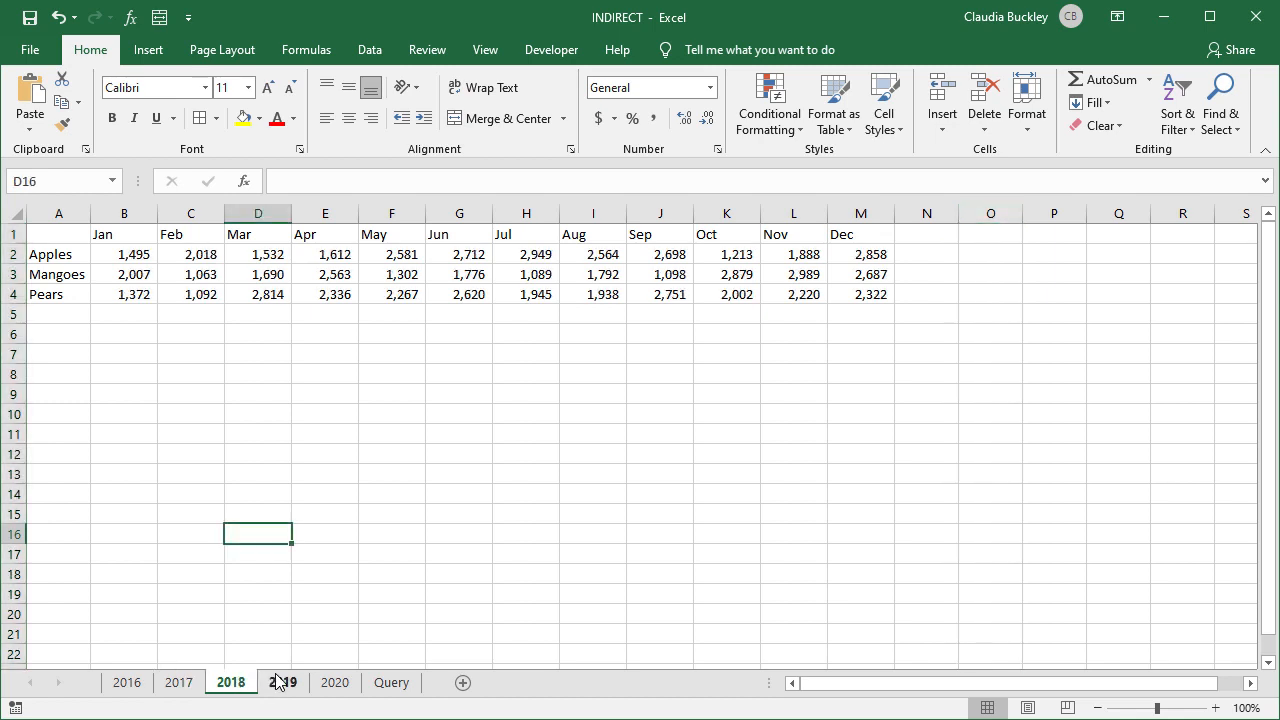
left_click(278, 682)
left_click(340, 685)
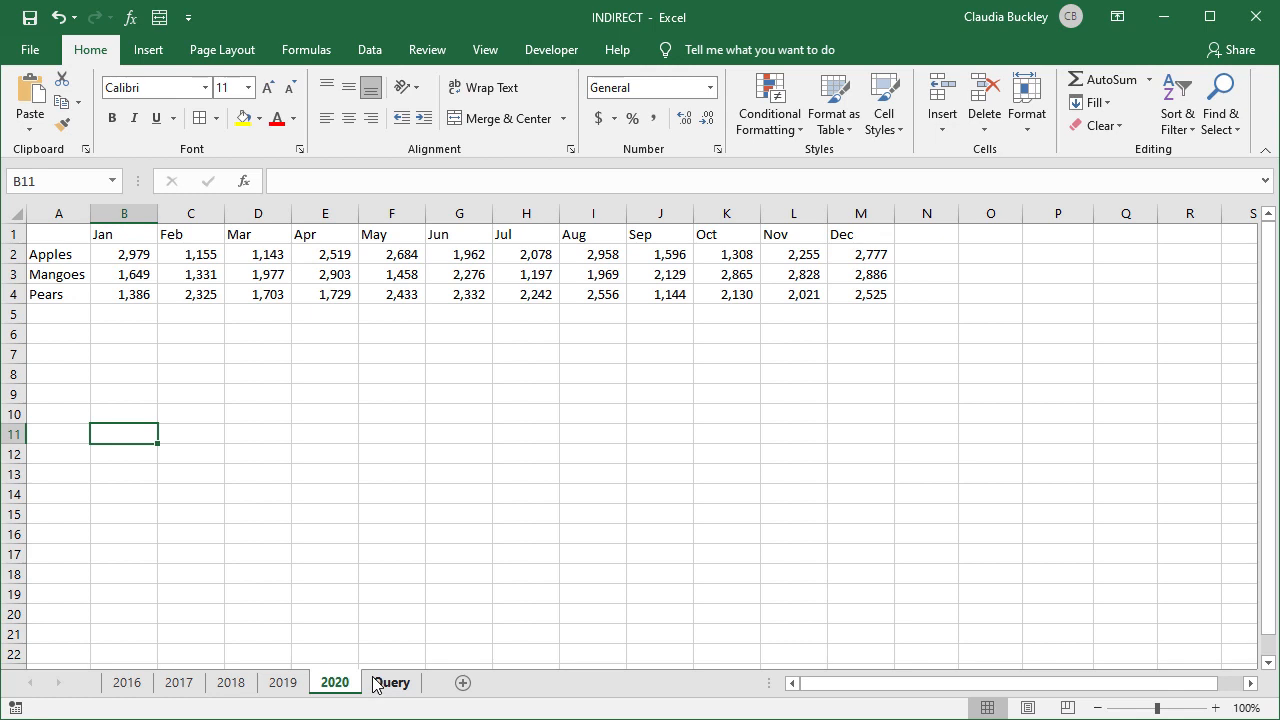
left_click(377, 684)
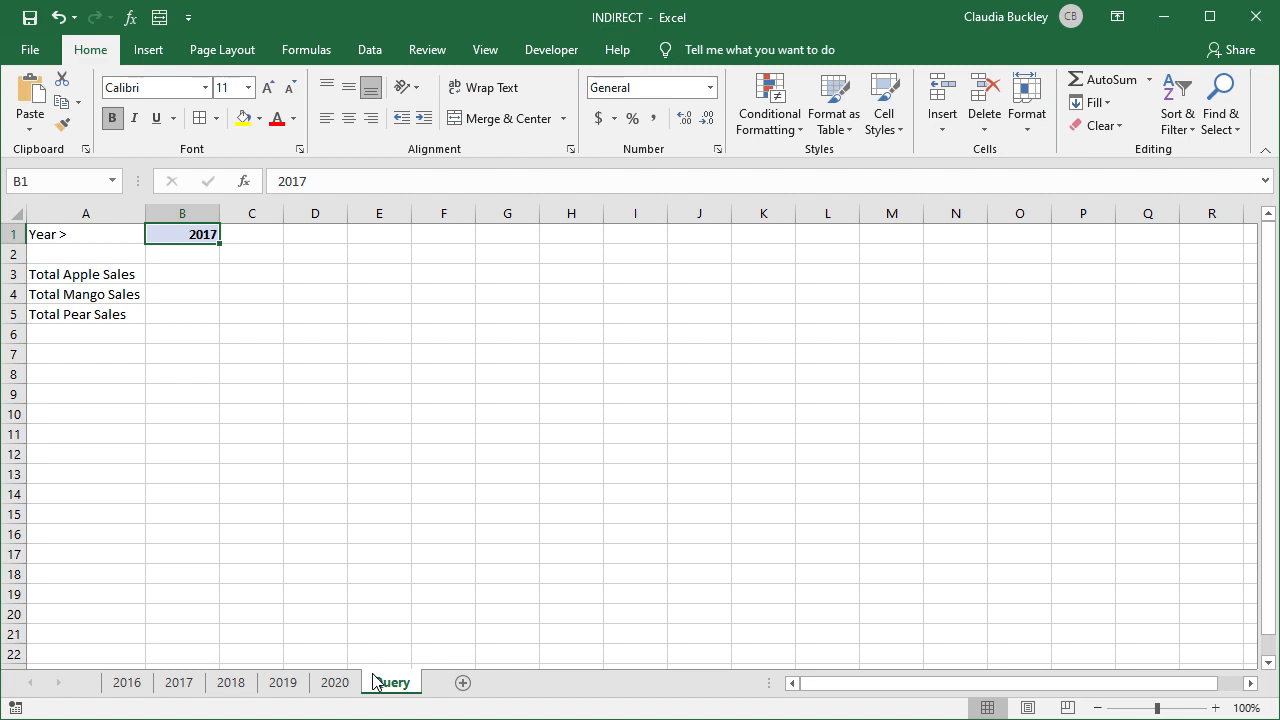
Enter =SUM('2017'!B2:M2) in B3 as Total Apple Sales, returning 21,663
key("Down")
key("Down")
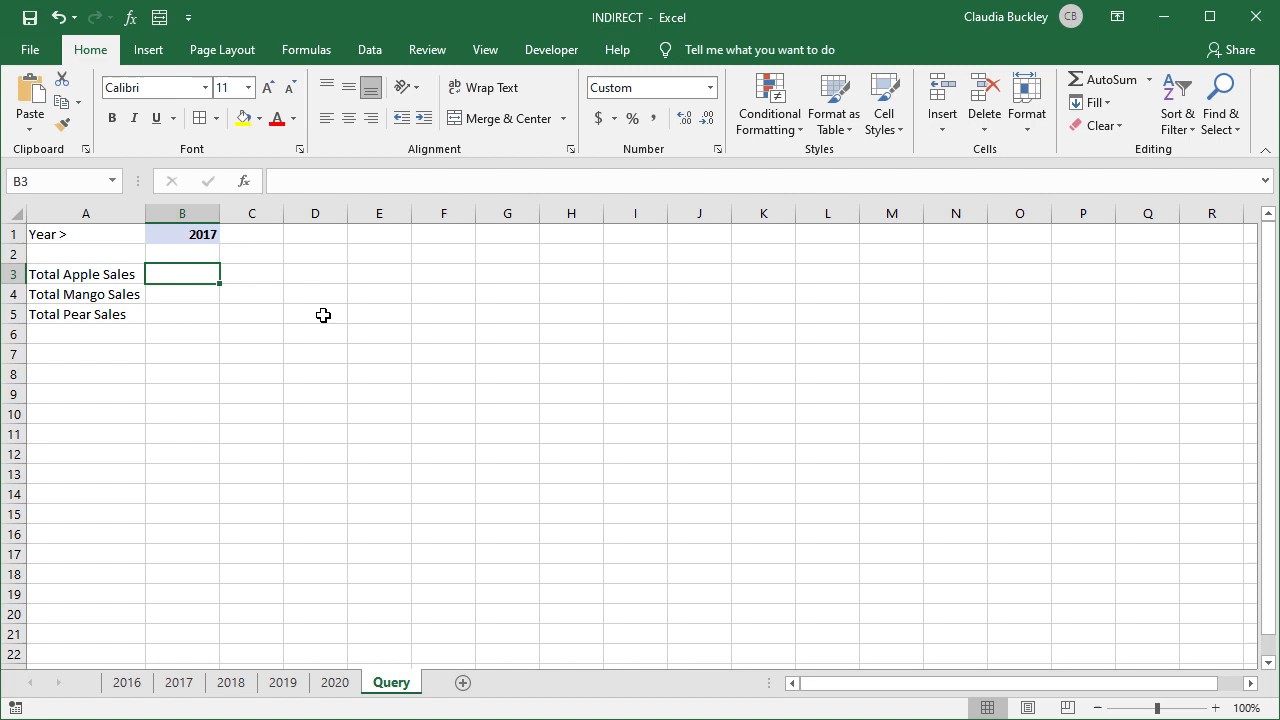
type("=sum(")
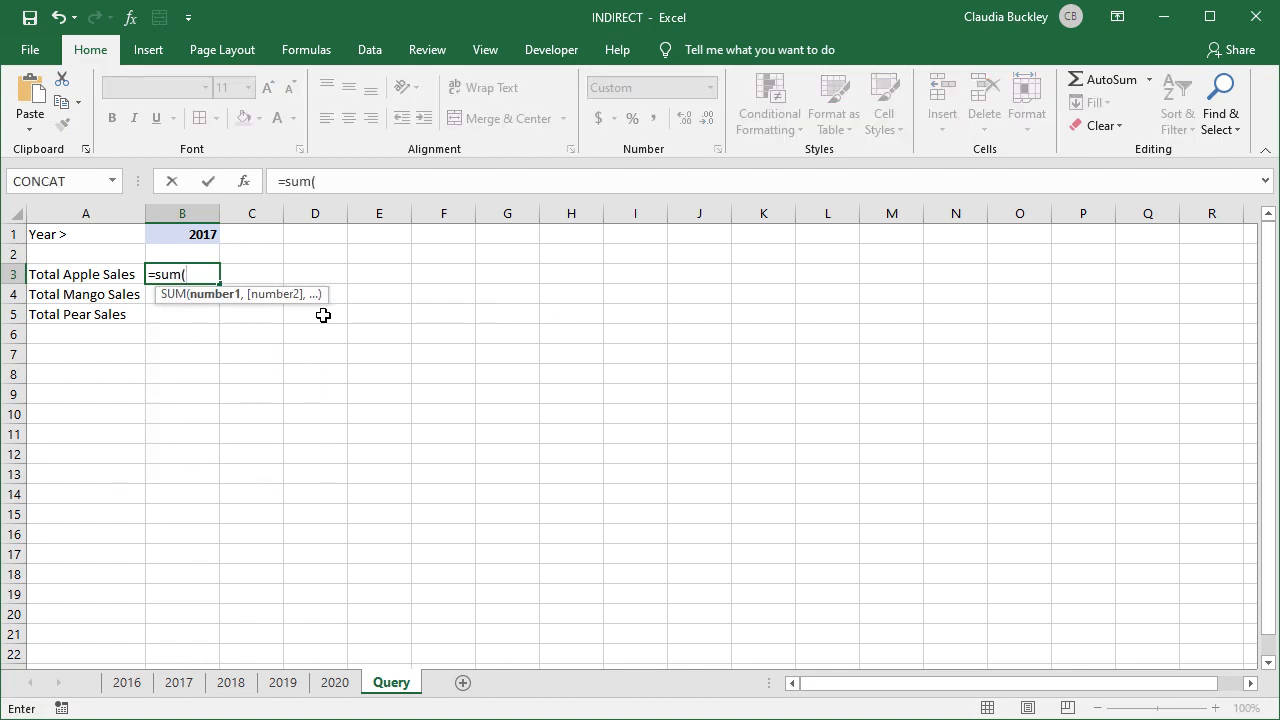
left_click(179, 682)
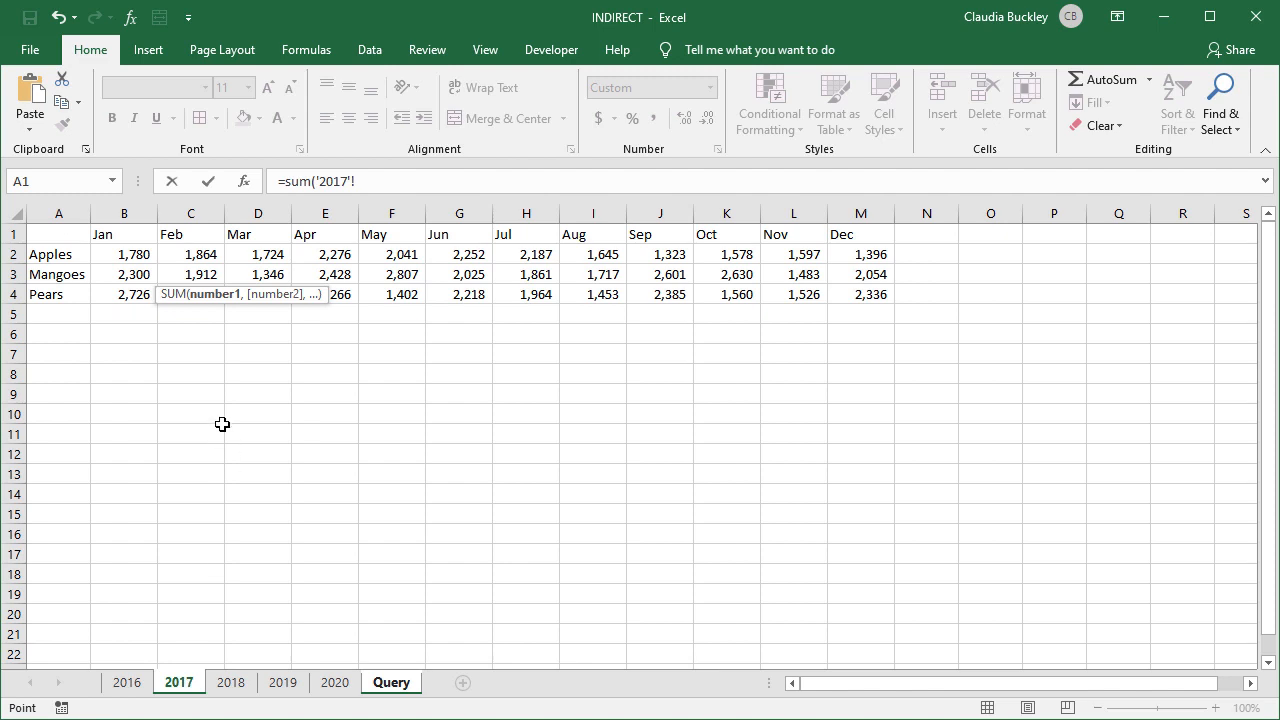
mouse_move(137, 261)
left_mouse_down()
mouse_move(852, 268)
mouse_move(863, 254)
left_mouse_up()
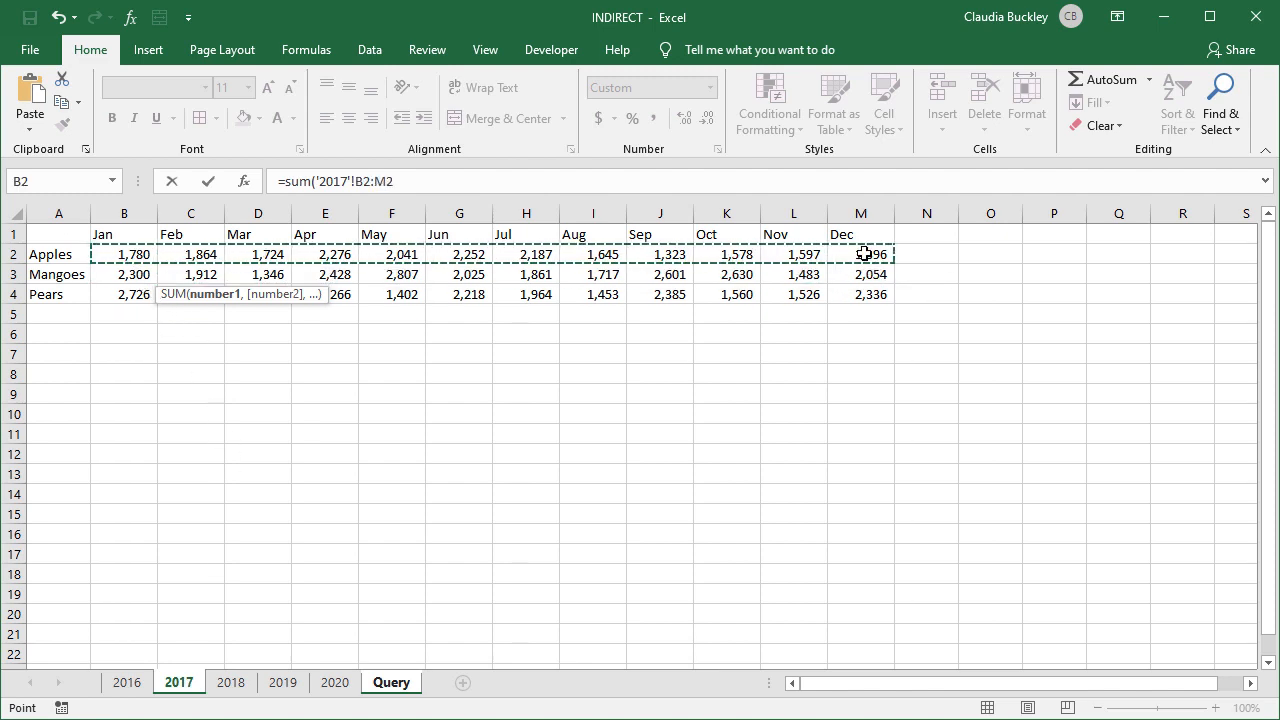
type(")")
key("Return")
left_click(212, 273)
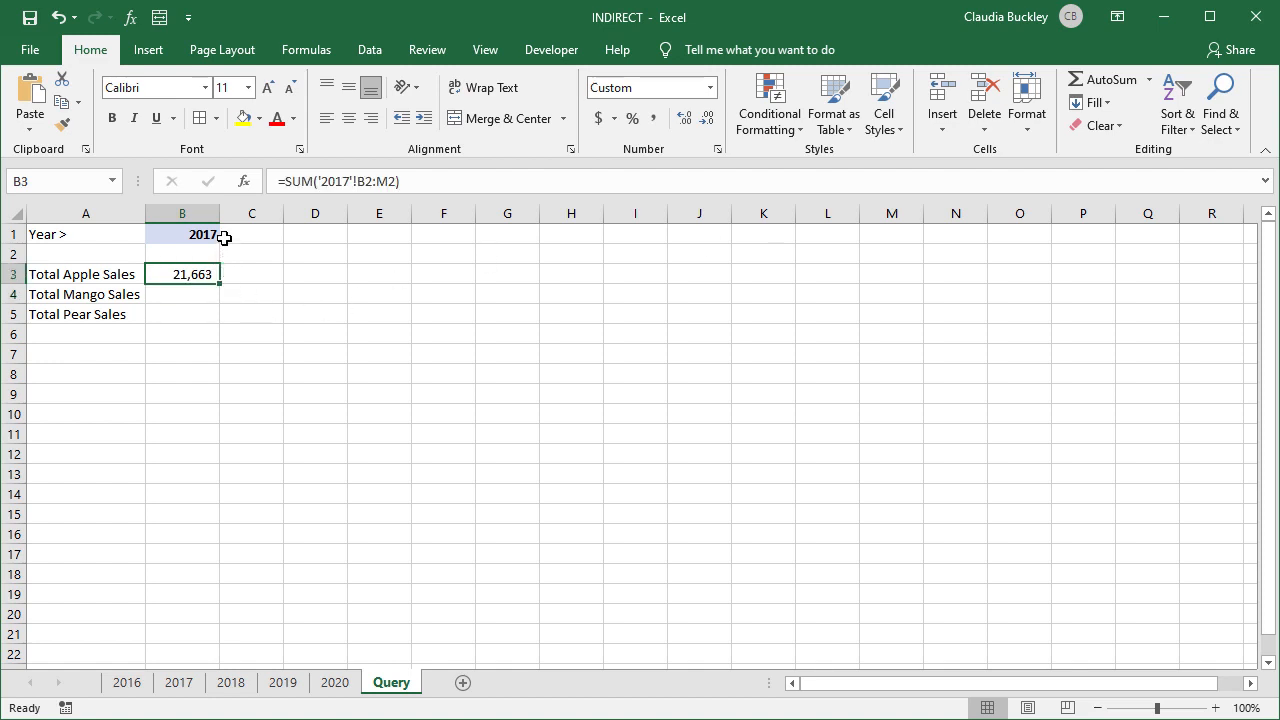
Change the year in B1 to 2016 and inspect B3, which still sums the 2017 sheet
left_click(215, 235)
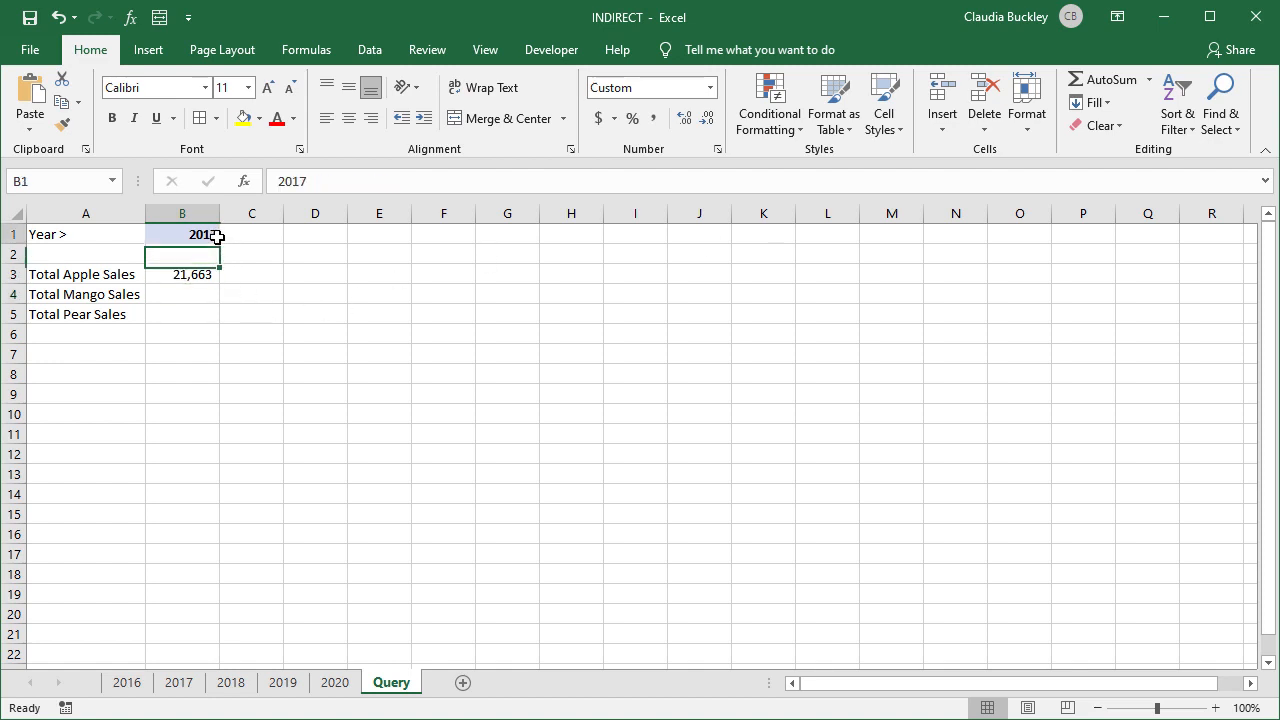
type("2016")
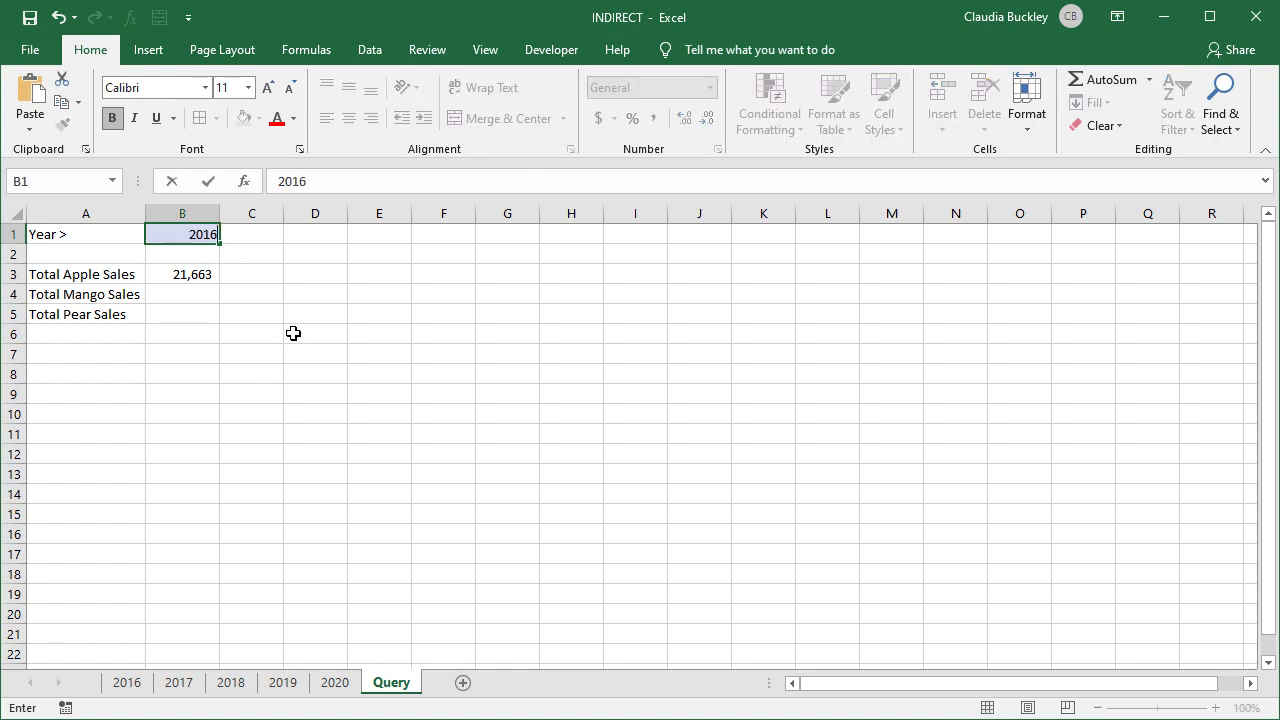
key("Return")
left_click(200, 274)
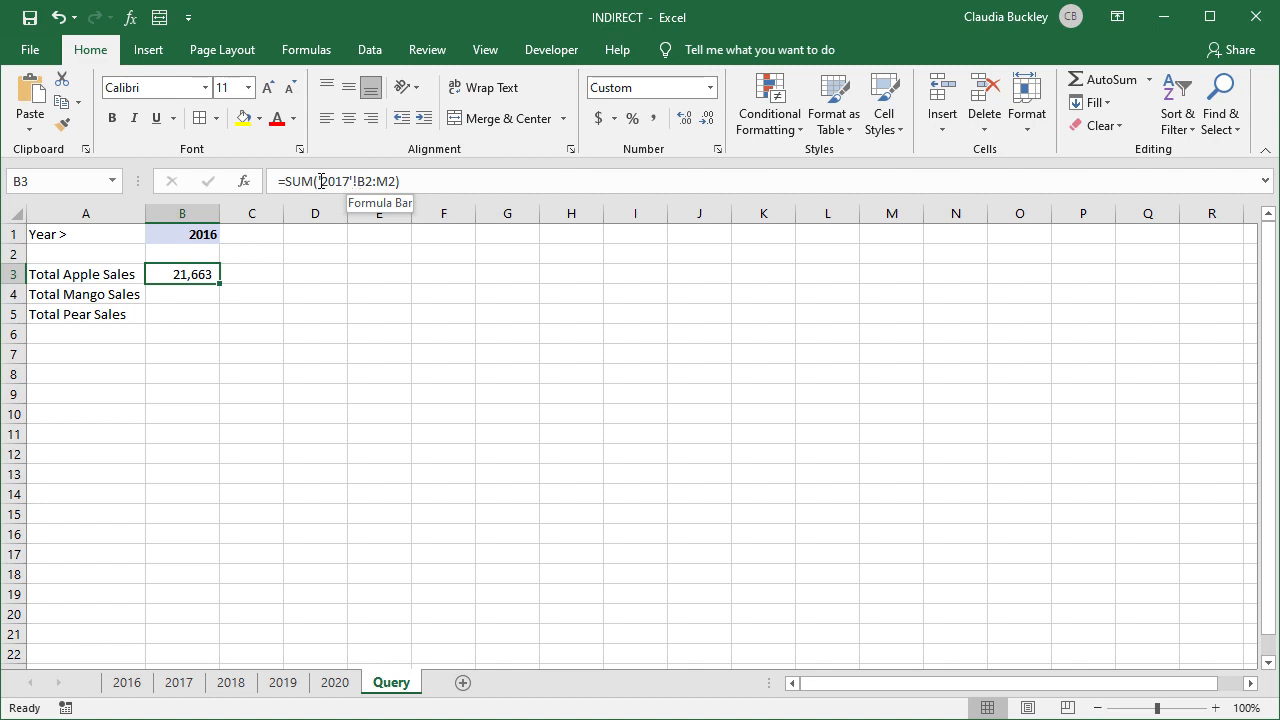
Wrap the apple total in INDIRECT and clear the hard-coded 2017 sheet year
left_click(319, 181)
type("indi")
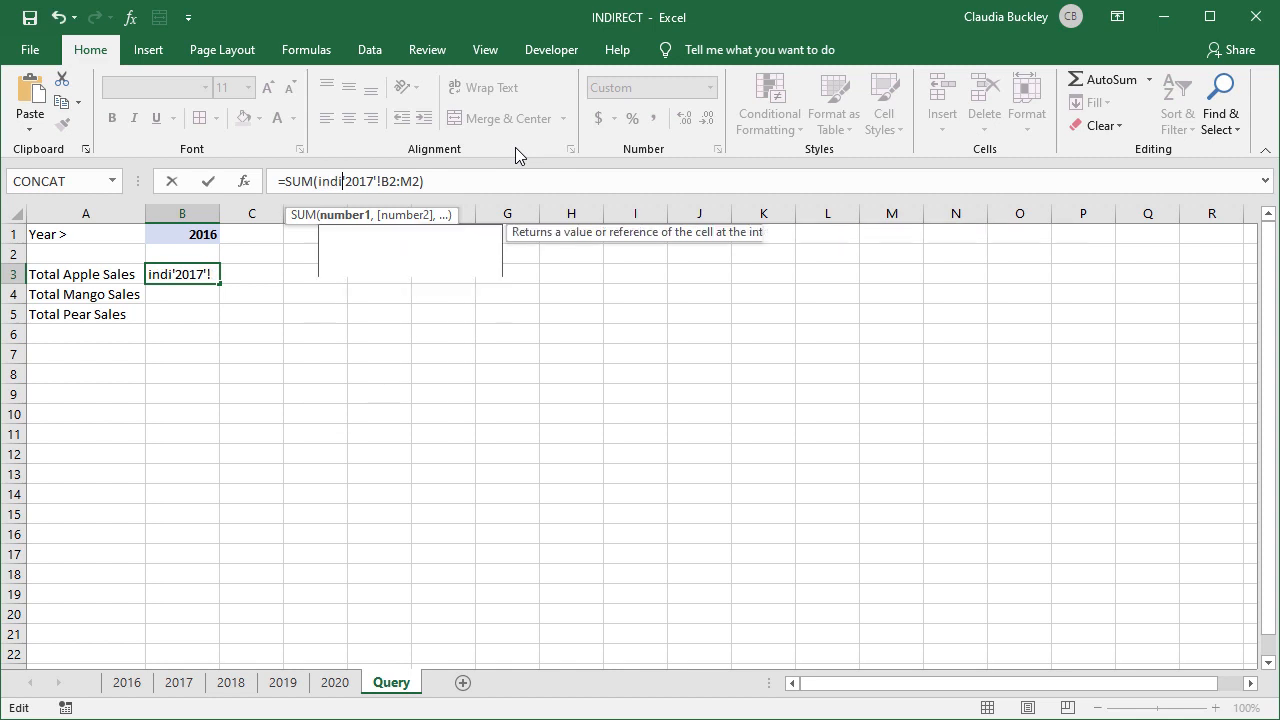
type("re")
key("Tab")
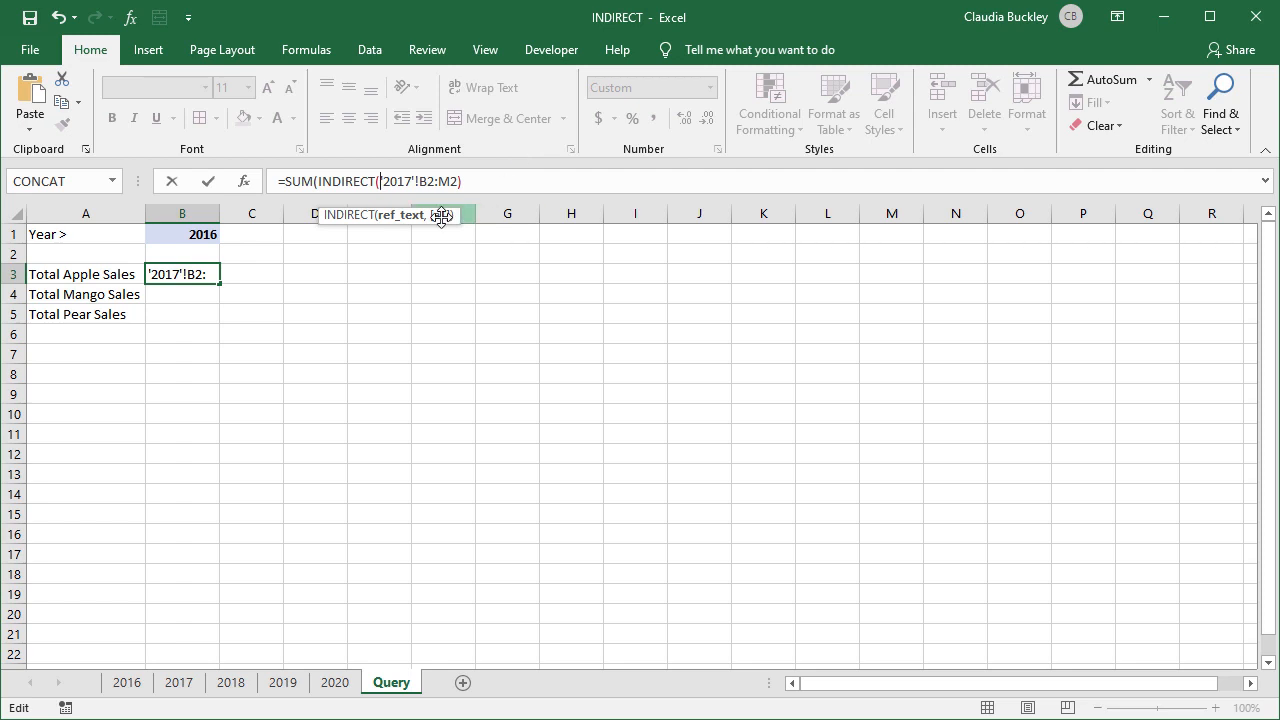
left_click(403, 181)
key("Delete")
key("BackSpace")
key("BackSpace")
key("BackSpace")
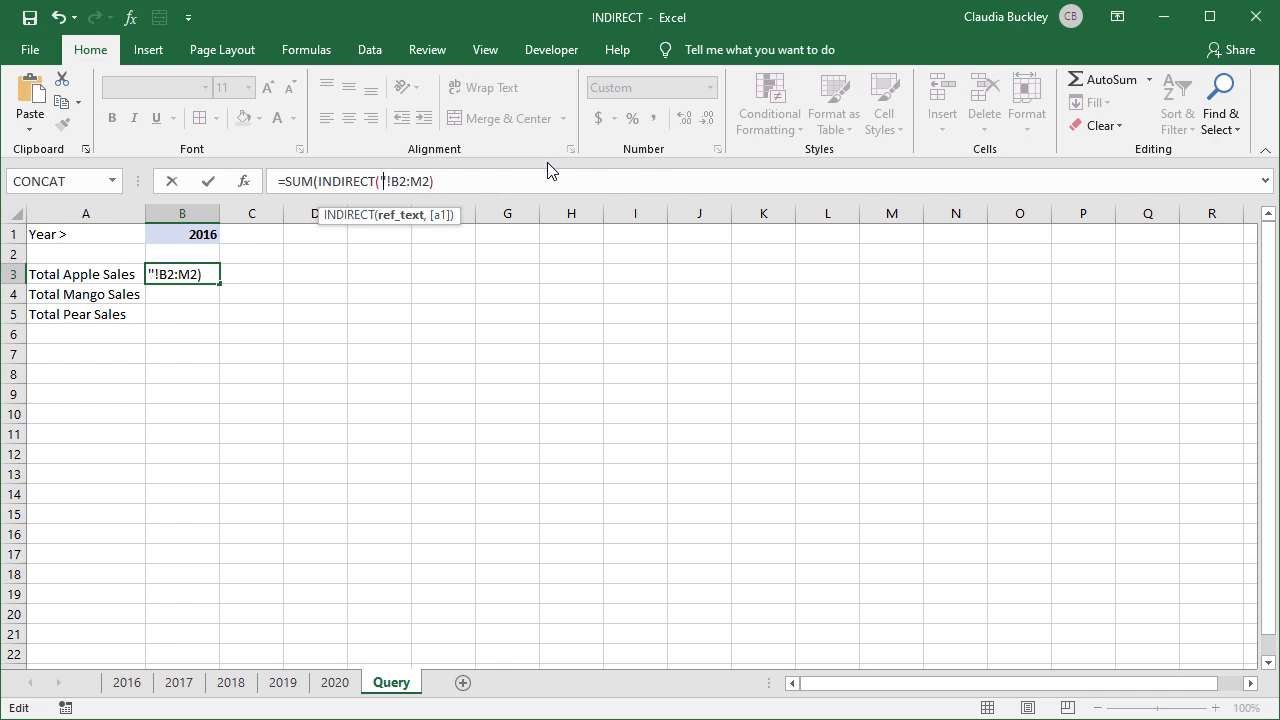
type("b1")
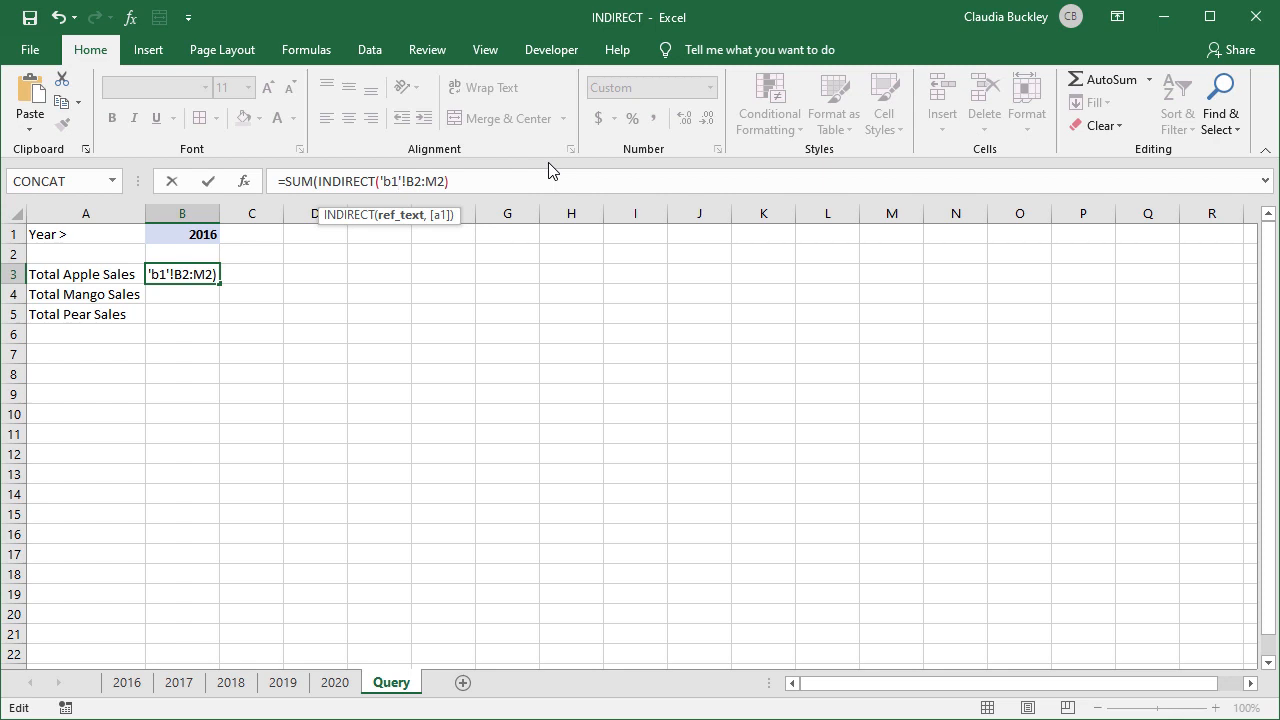
Complete the formula as =SUM(INDIRECT("'"&b1&"'!B2:M2")), returning 22,475 for 2016
left_click(380, 181)
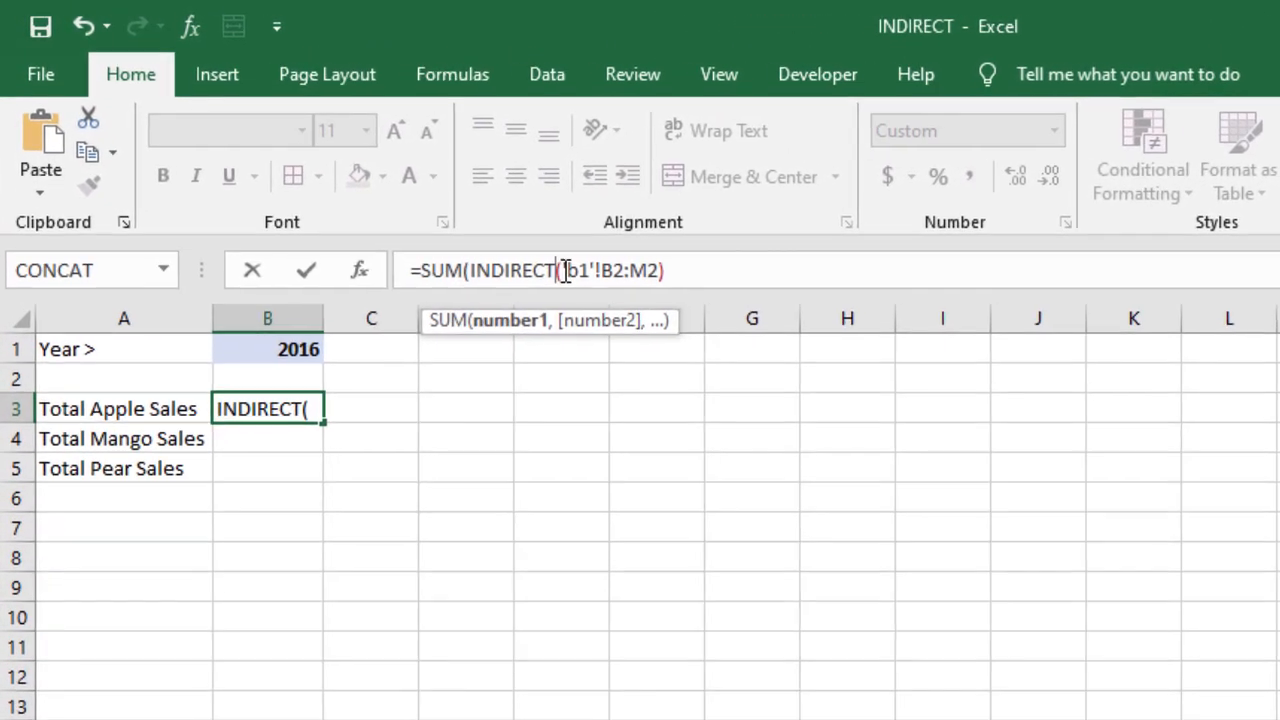
type("\"")
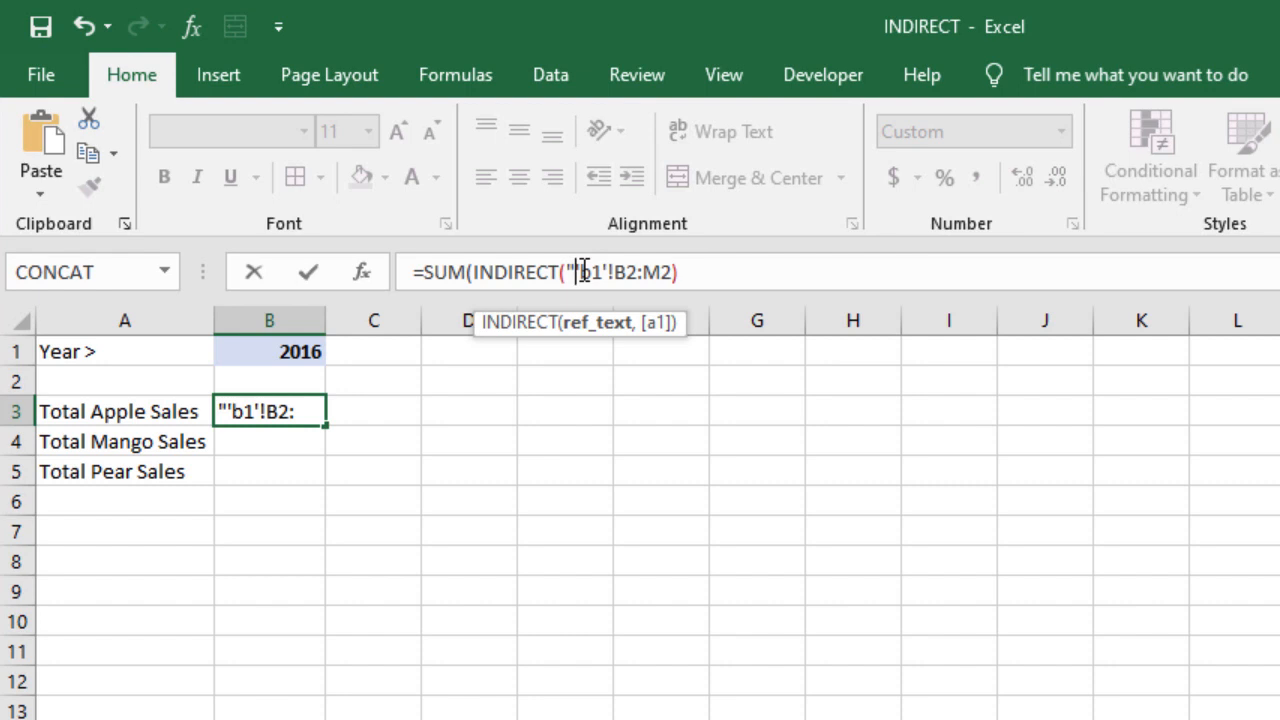
type("\"")
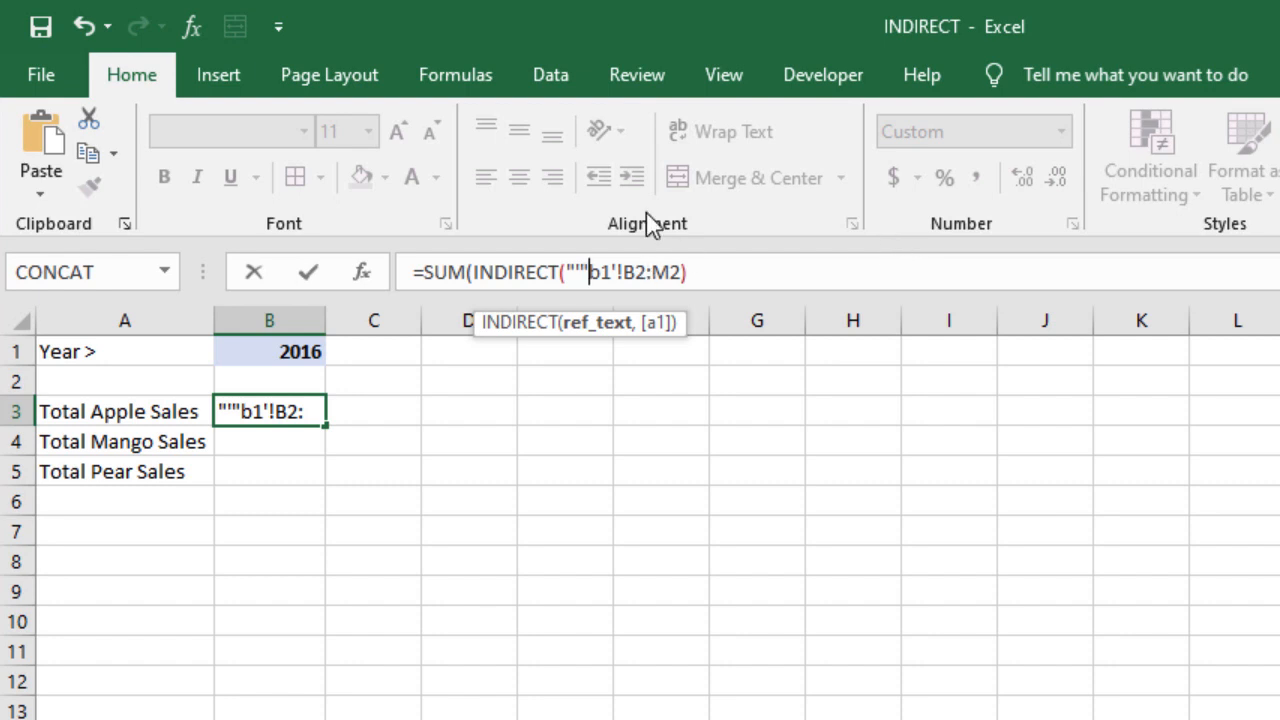
type("&")
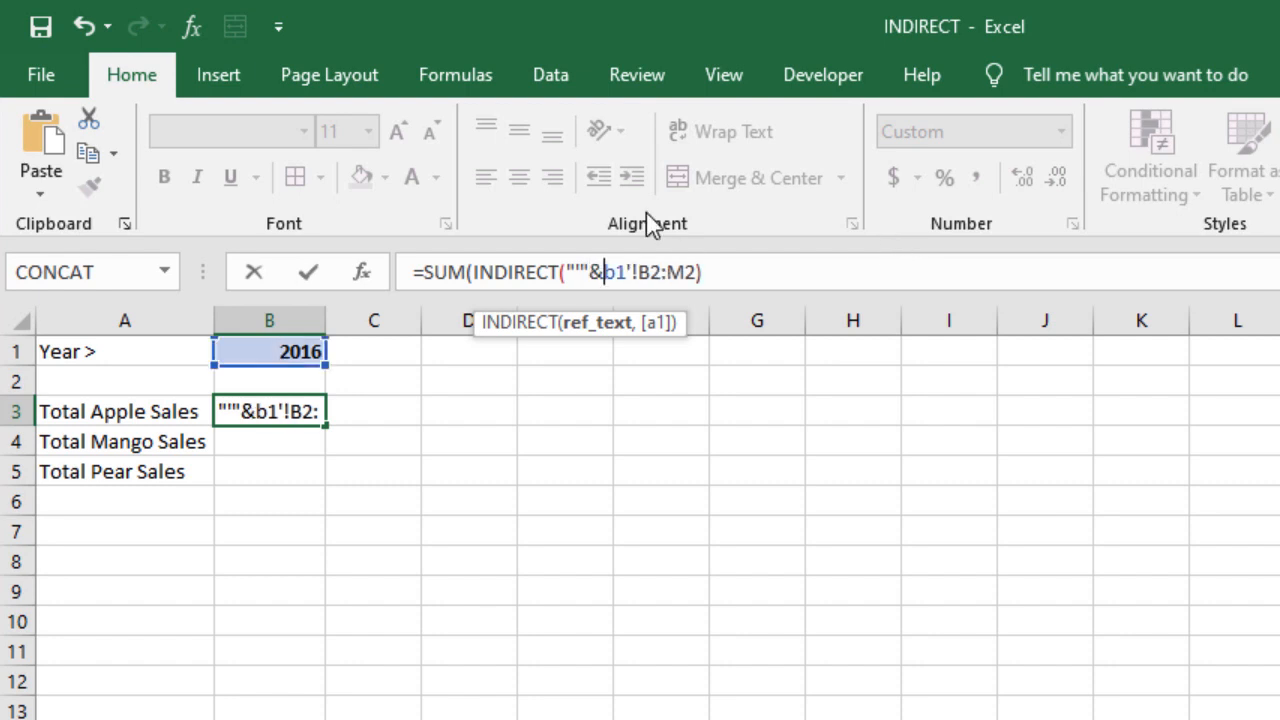
left_click(627, 279)
type("&")
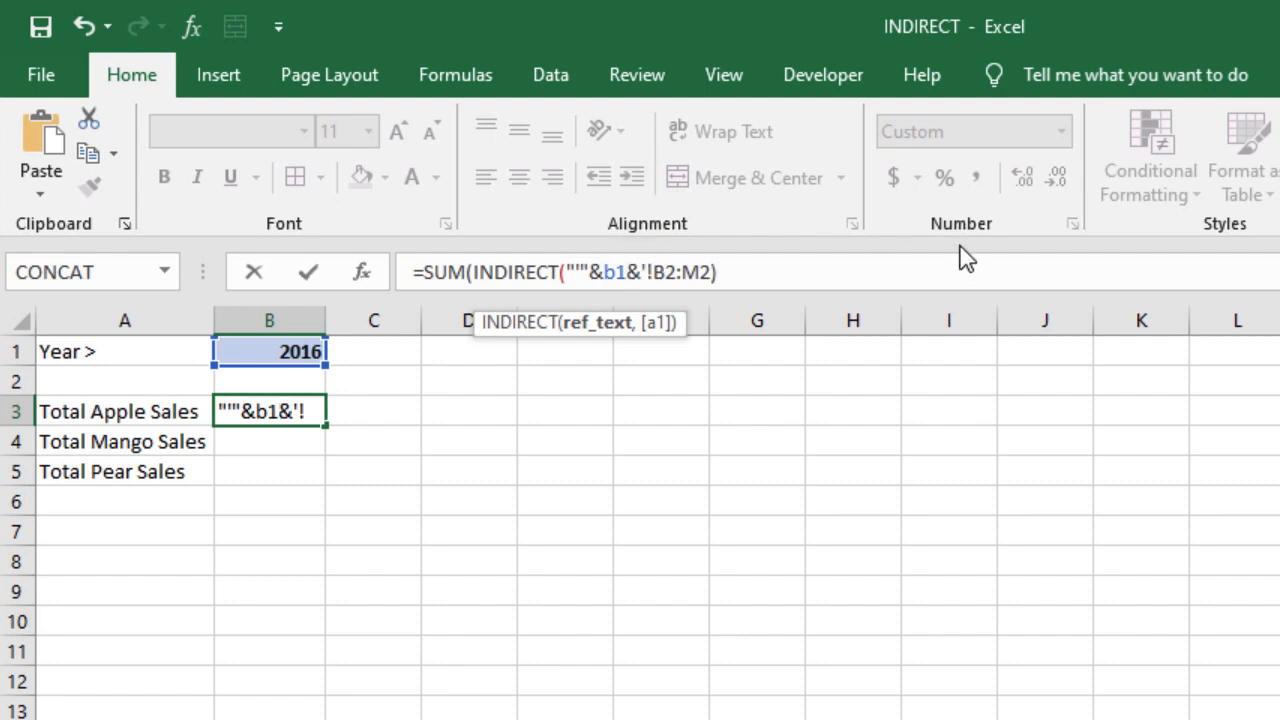
type("\"")
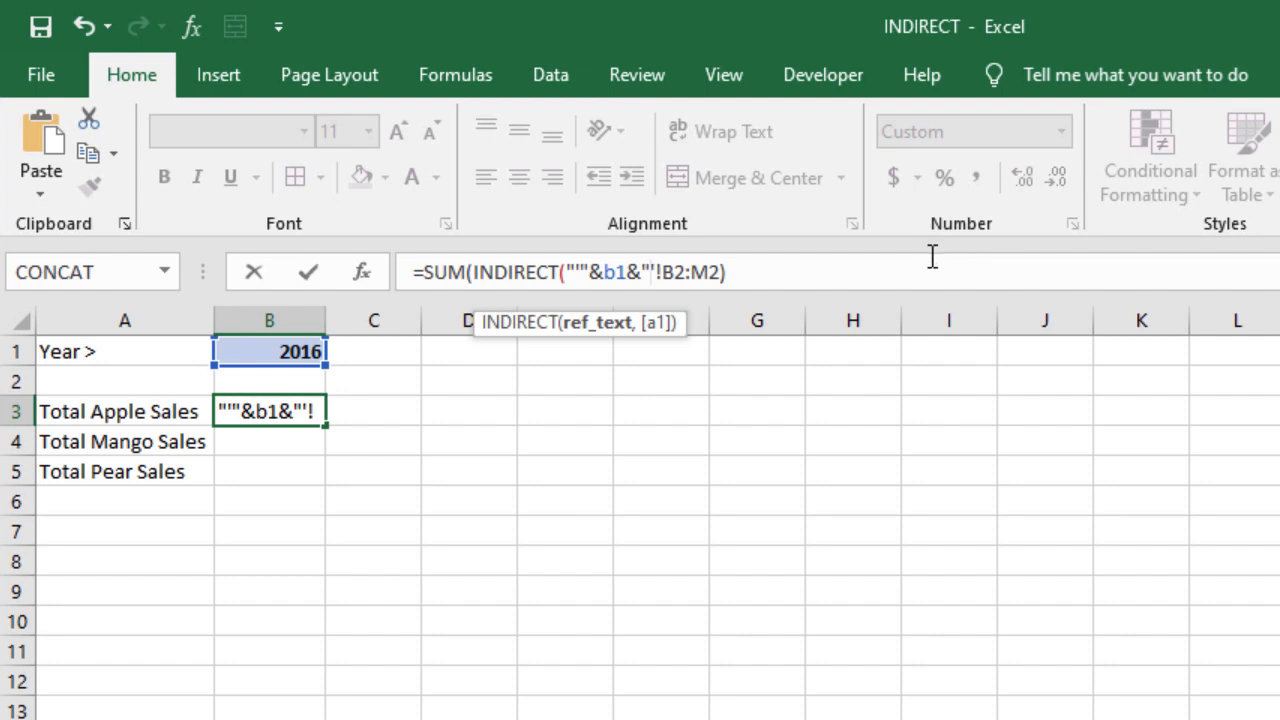
left_click(721, 272)
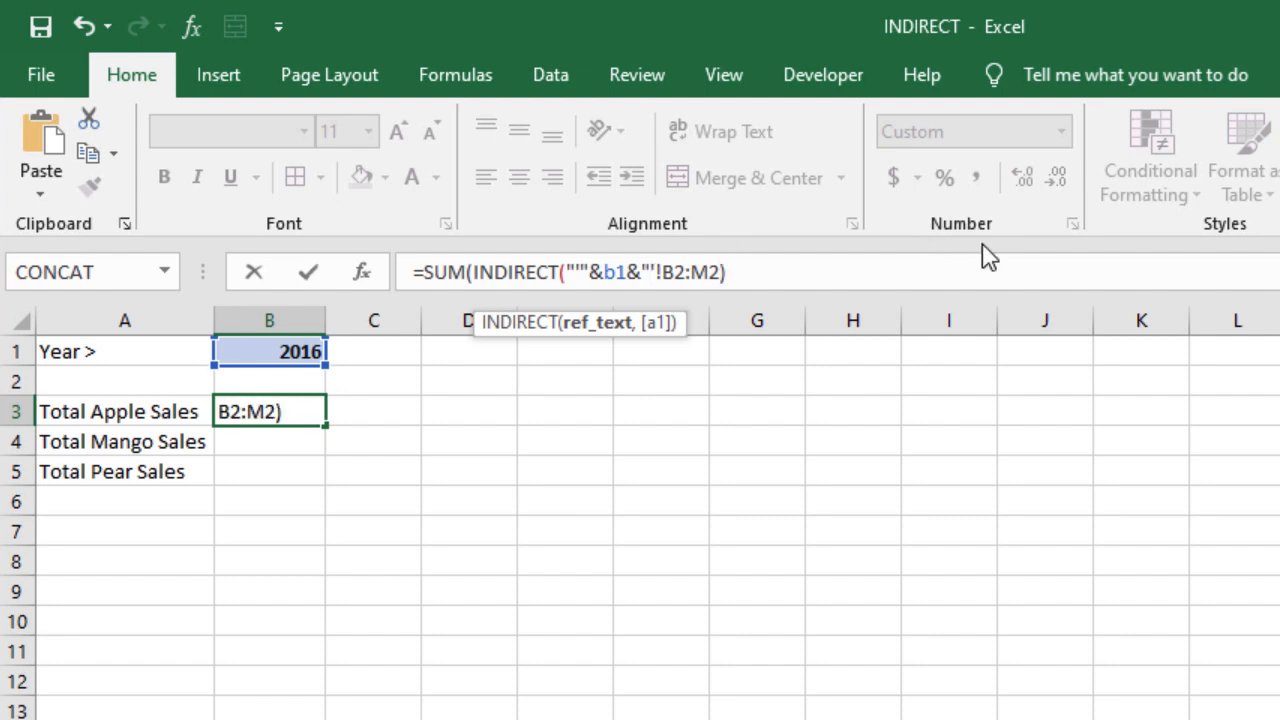
type("\"")
left_click(803, 271)
type(")")
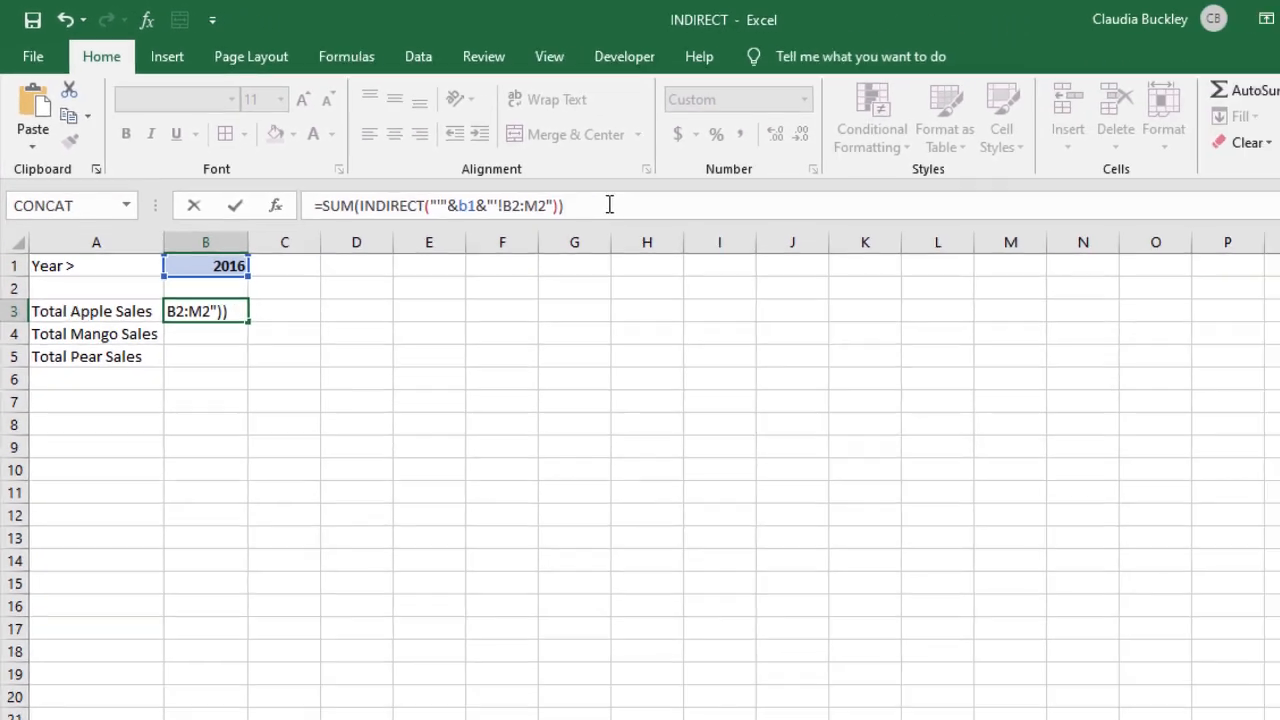
key("Return")
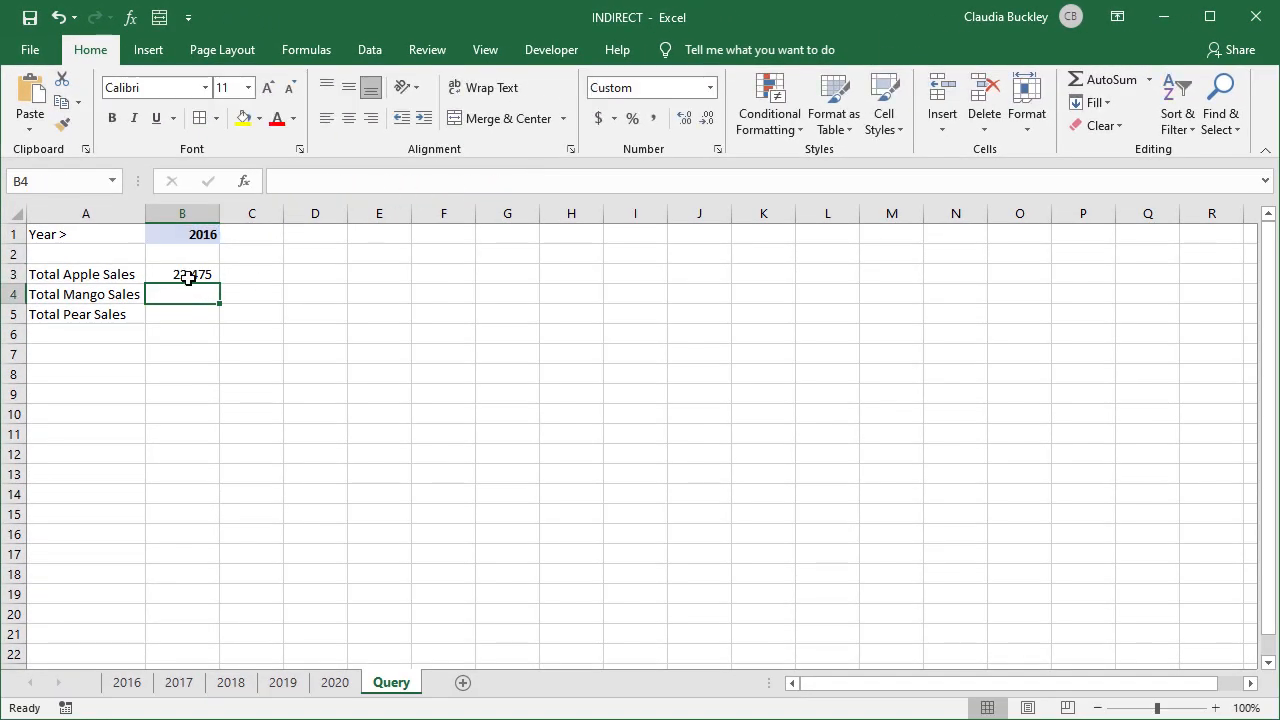
Make the year reference $B$1 in the apple total and fill the formula down to mango and pear
left_click(190, 277)
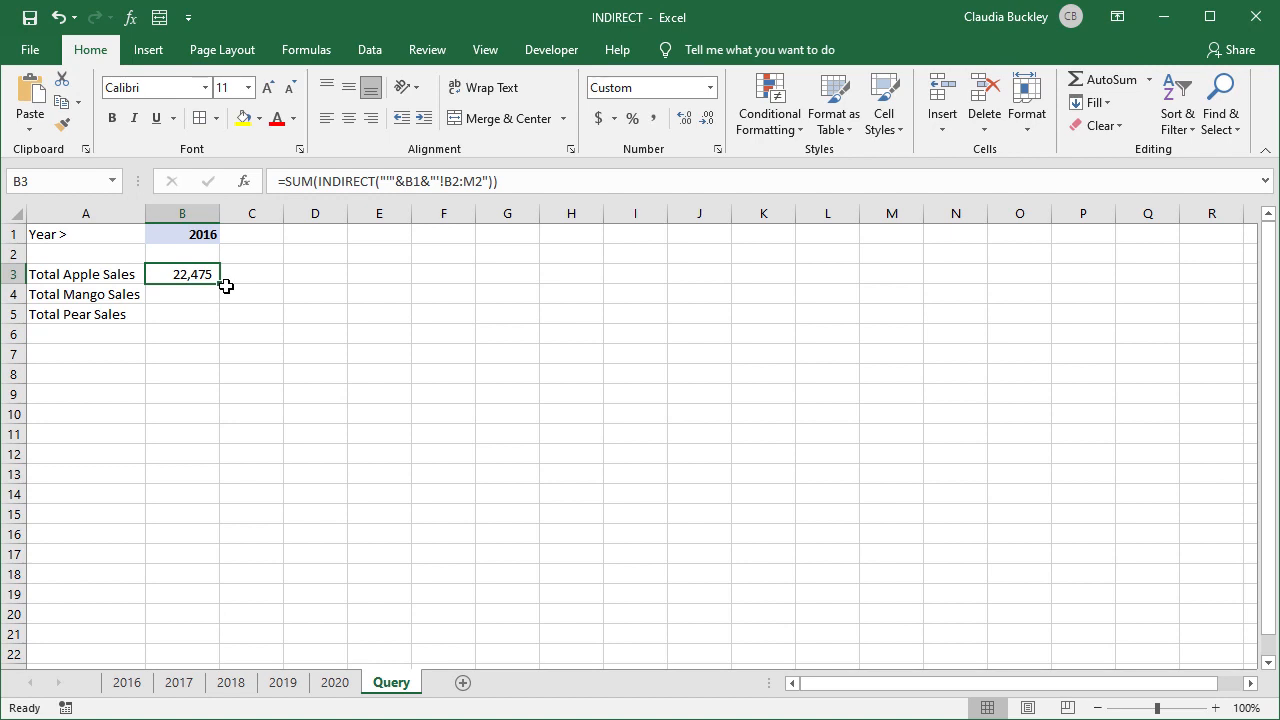
left_click(420, 185)
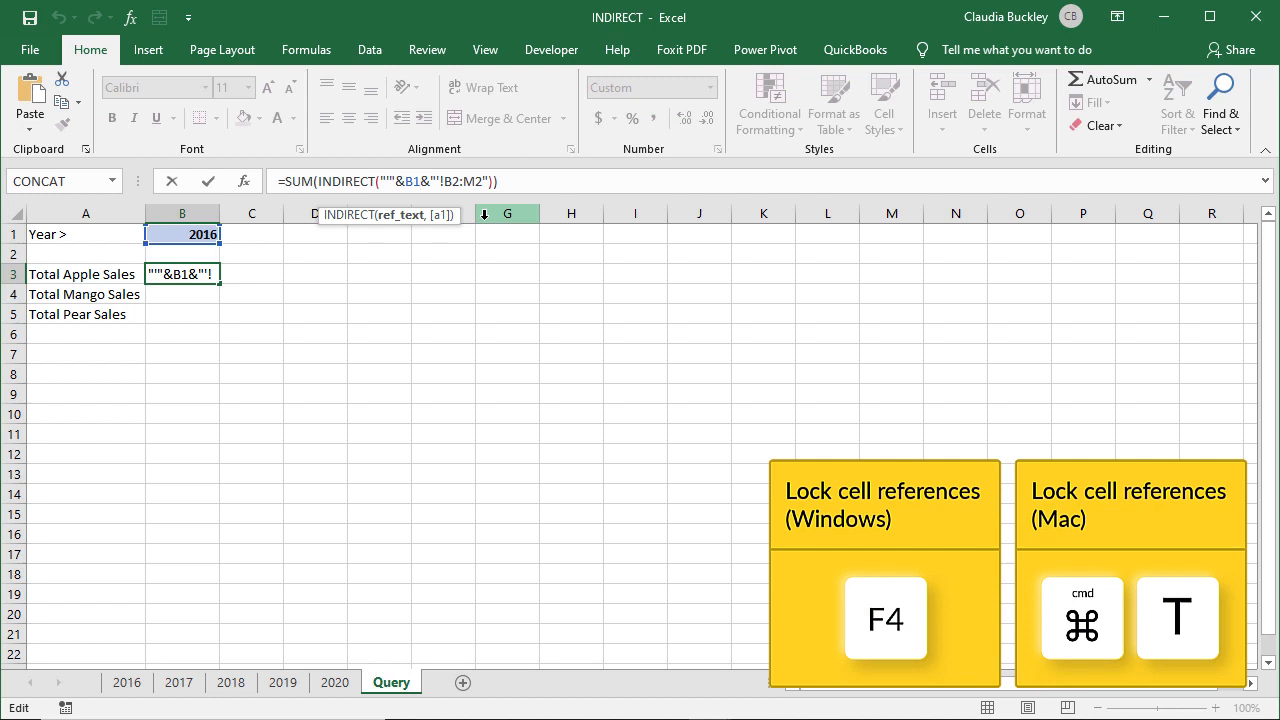
key("F4")
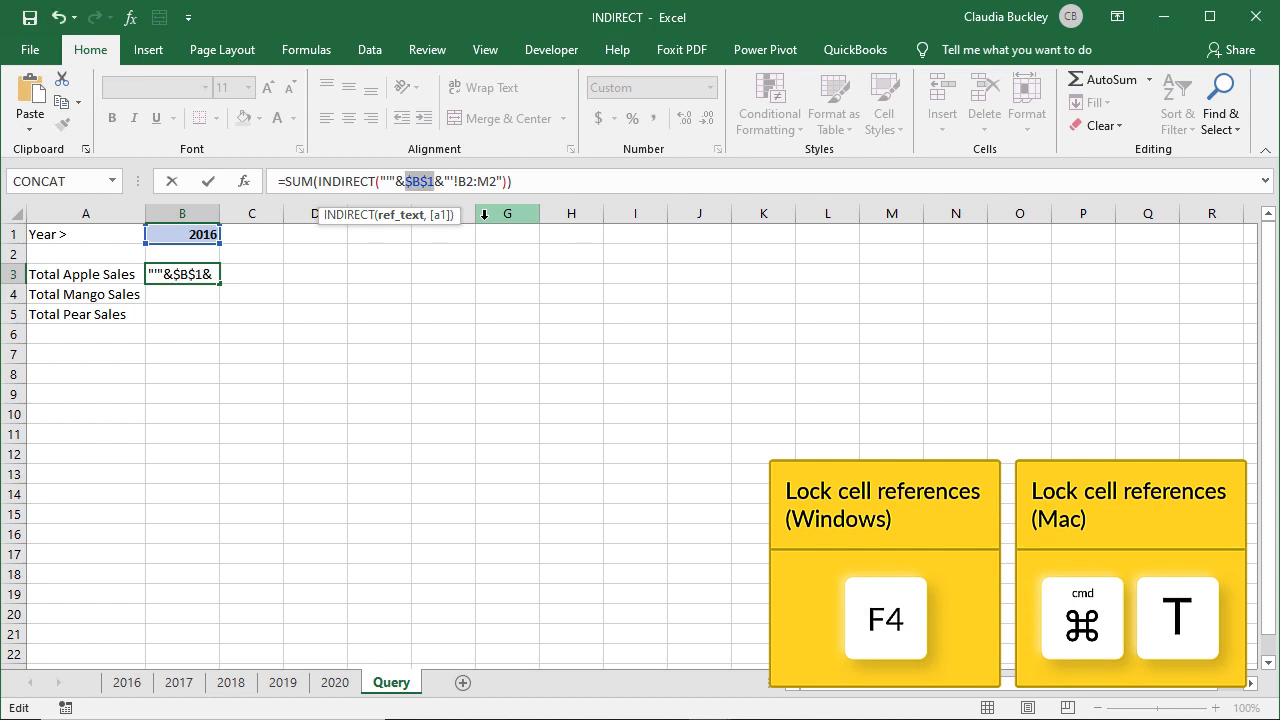
key("Return")
key("Up")
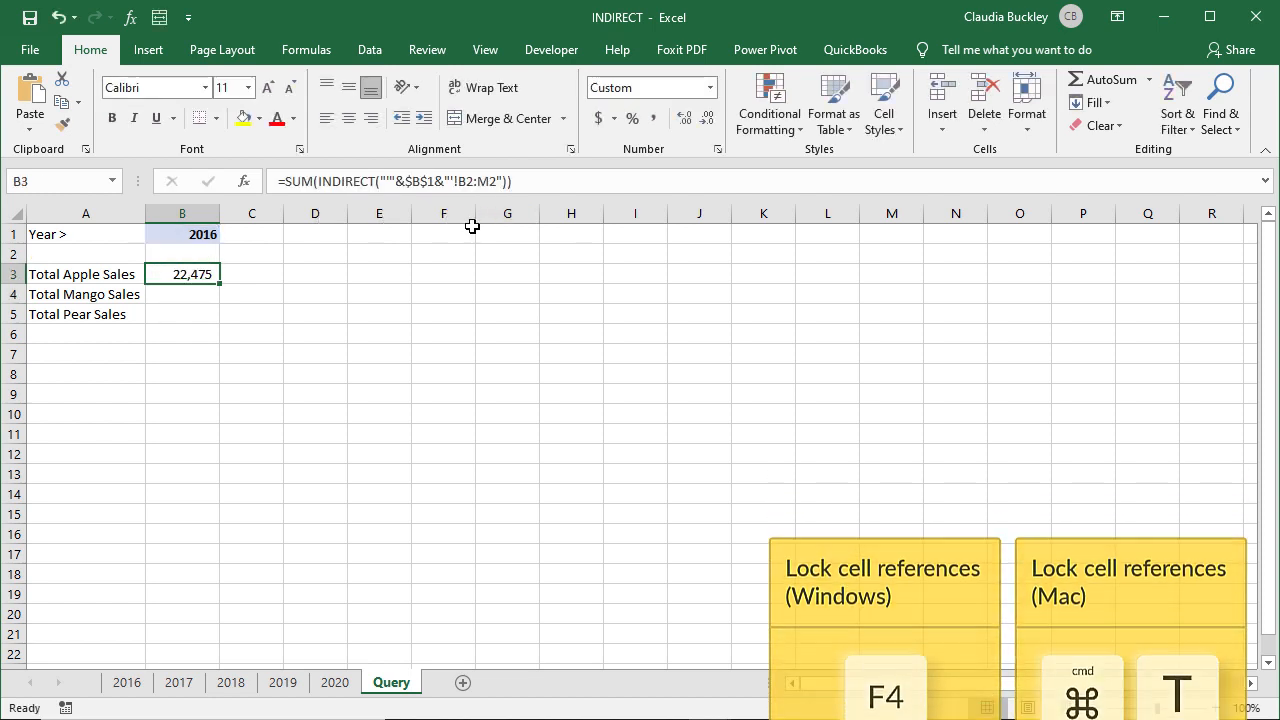
left_click_drag(222, 286, 223, 324)
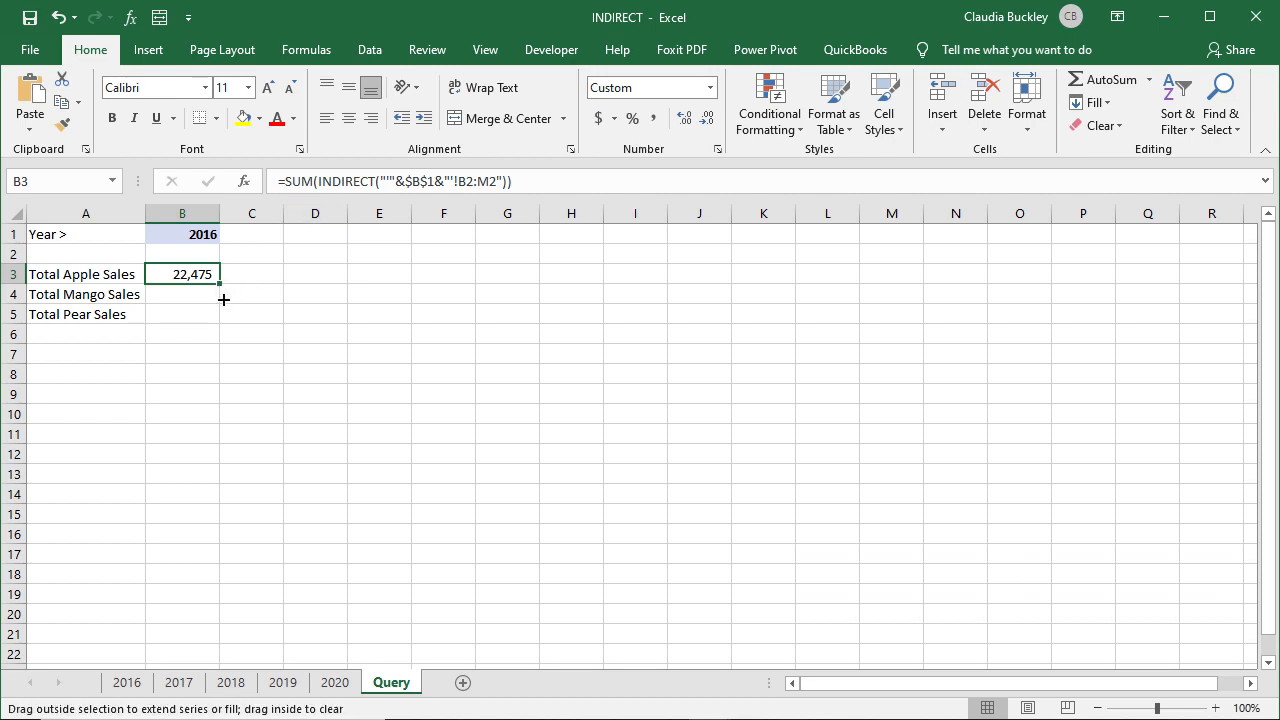
key("Down")
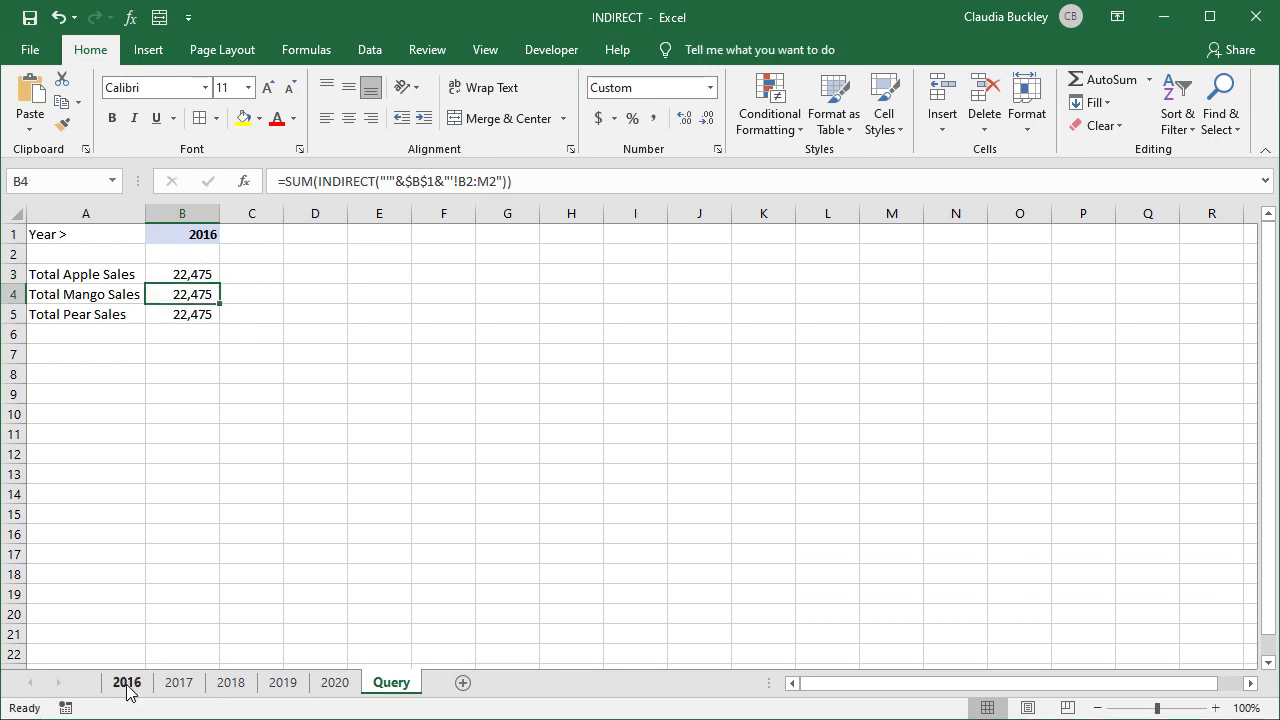
Point the mango total at B3:M3 and the pear total at B4:M4, giving 27,505 and 21,018
left_click(127, 684)
left_click(507, 186)
type("3")
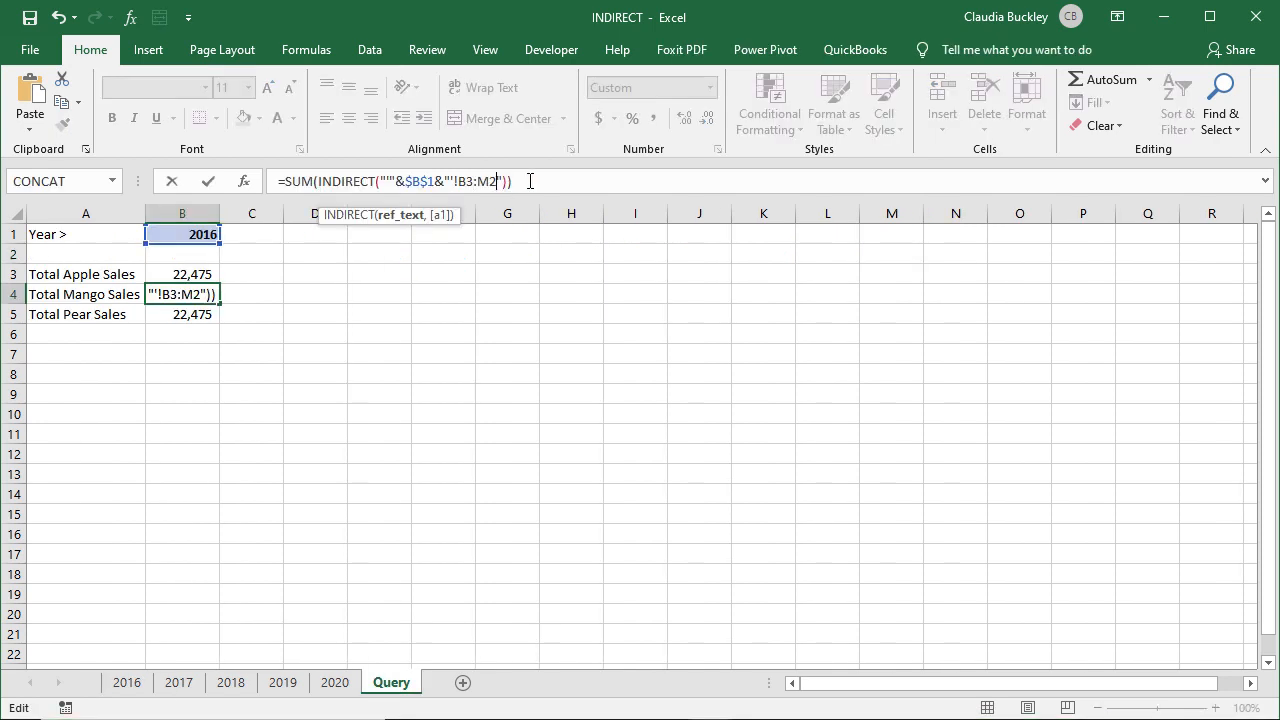
key("BackSpace")
type("3")
key("Return")
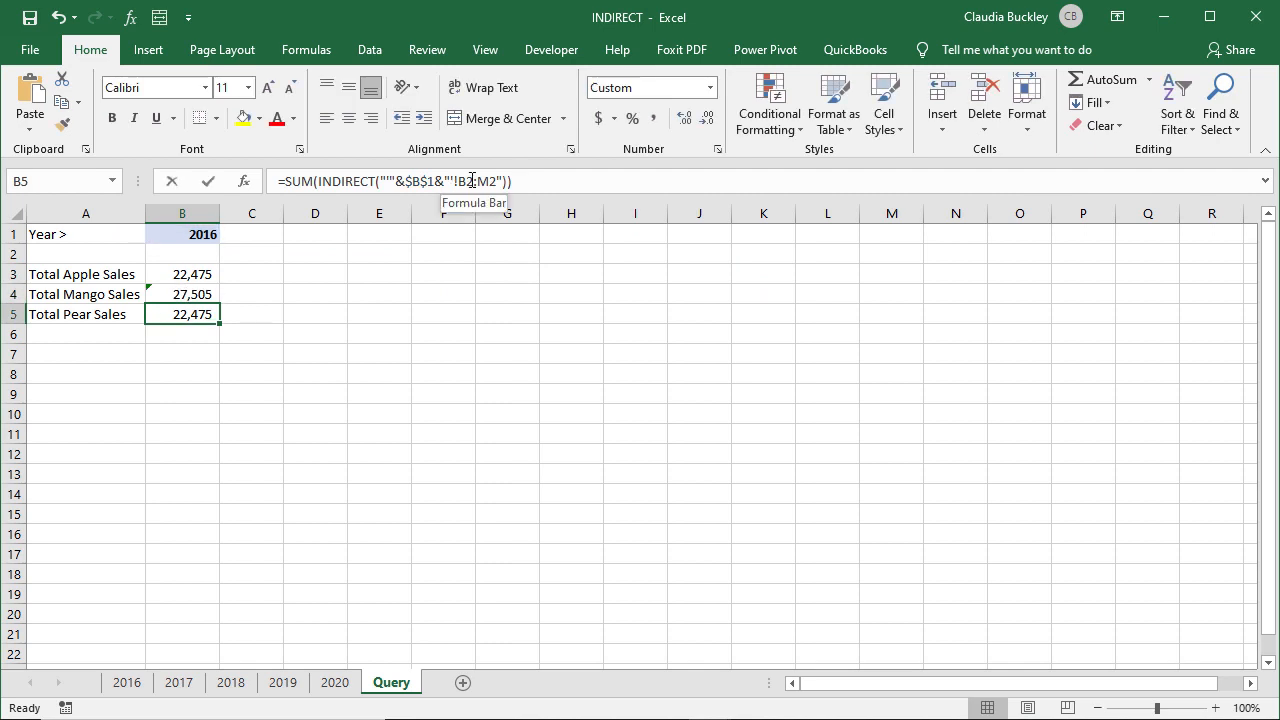
left_click(472, 180)
key("BackSpace")
type("4")
key("Right")
key("Right")
key("Right")
key("BackSpace")
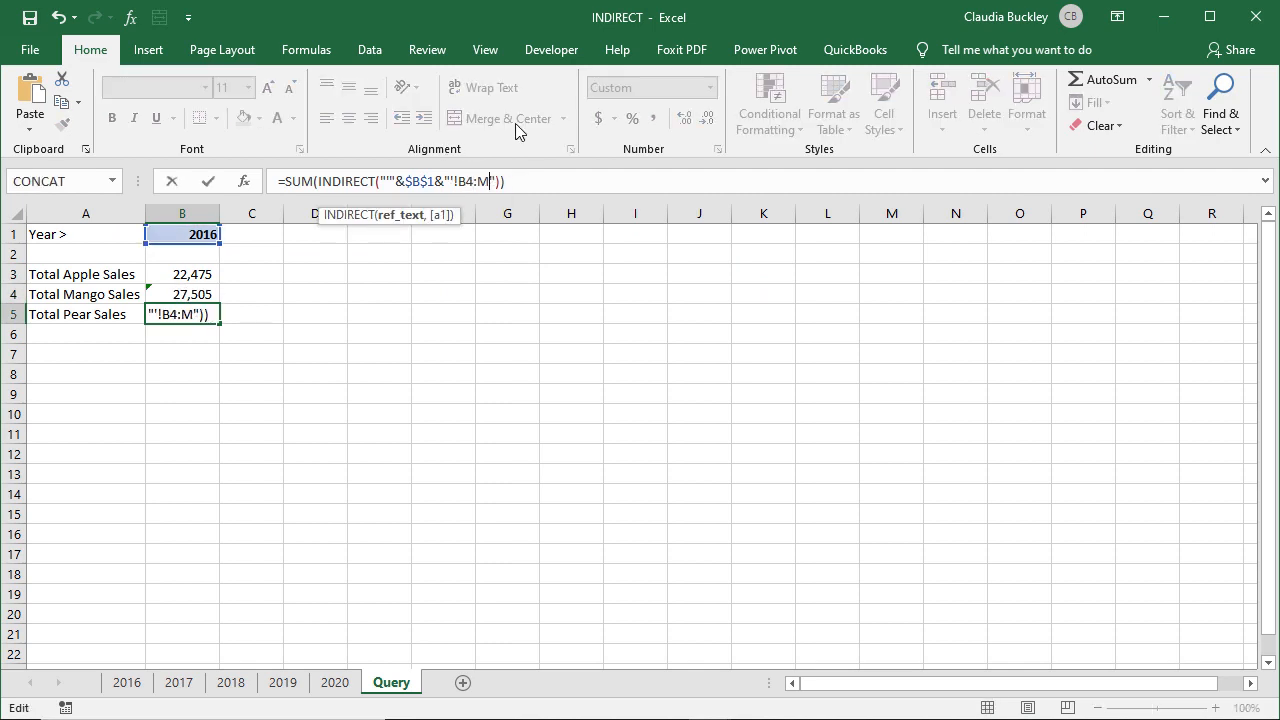
type("4")
key("Return")
Check the totals against the 2016 sheet's row sums and return to the Query sheet
left_click(182, 294)
left_click(127, 682)
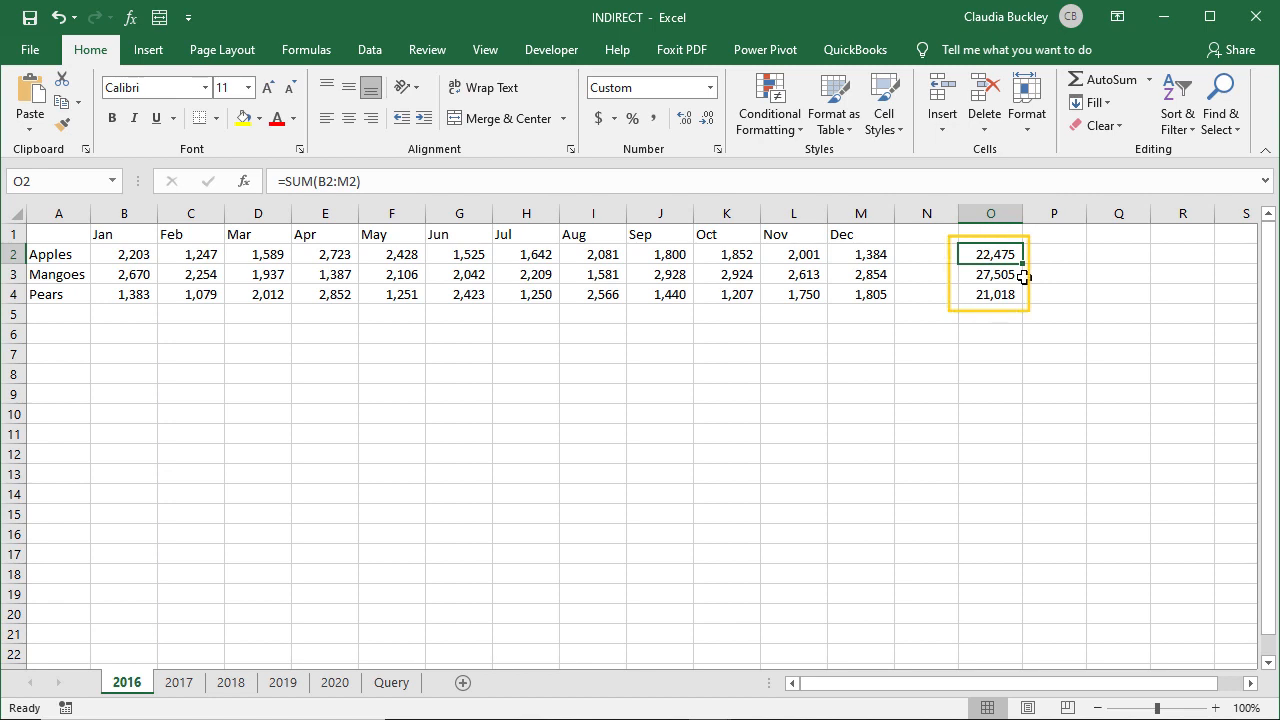
left_click(392, 684)
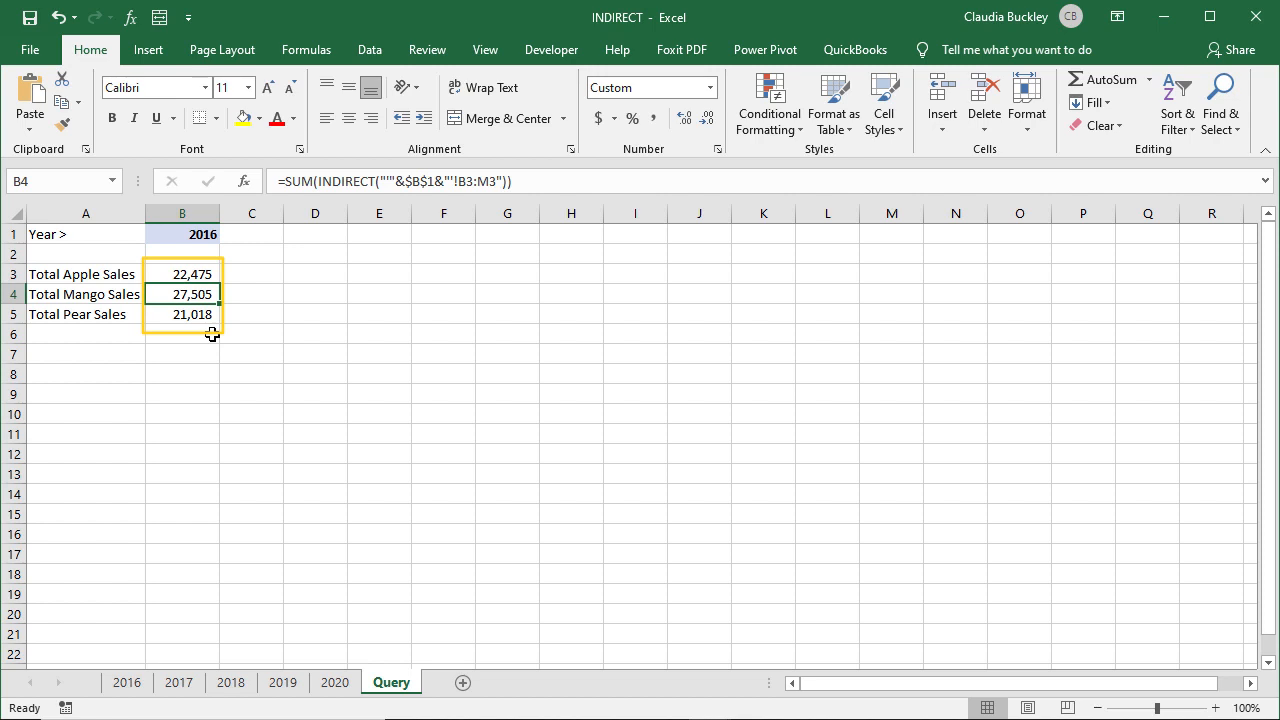